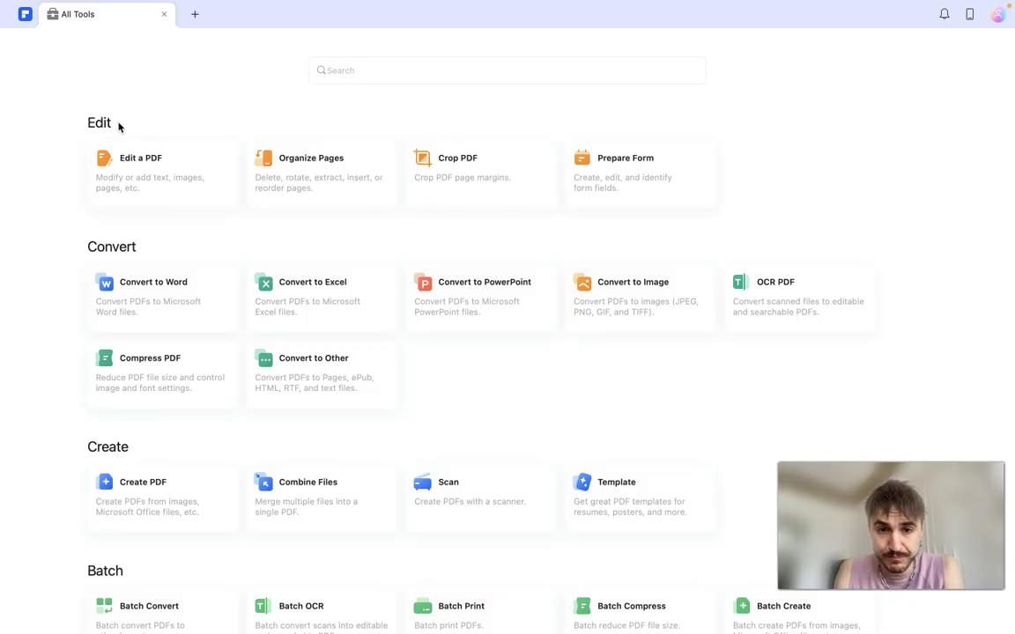
# Scroll the All Tools page down to the AI Tools section containing Summarize PDF
pyautogui.scroll(-4, 119, 128)
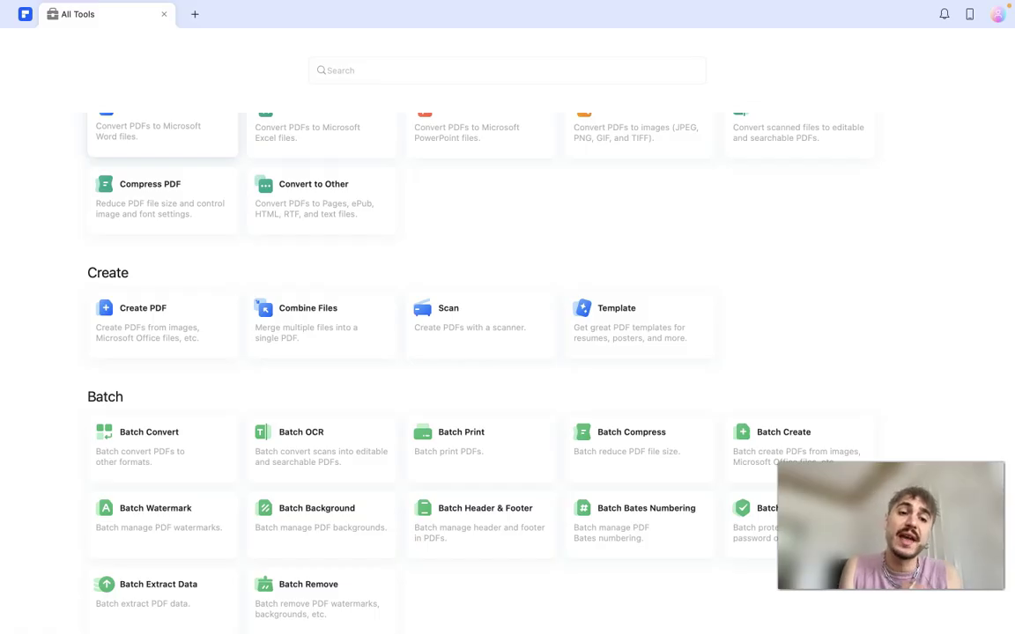
pyautogui.scroll(-7, 371, 394)
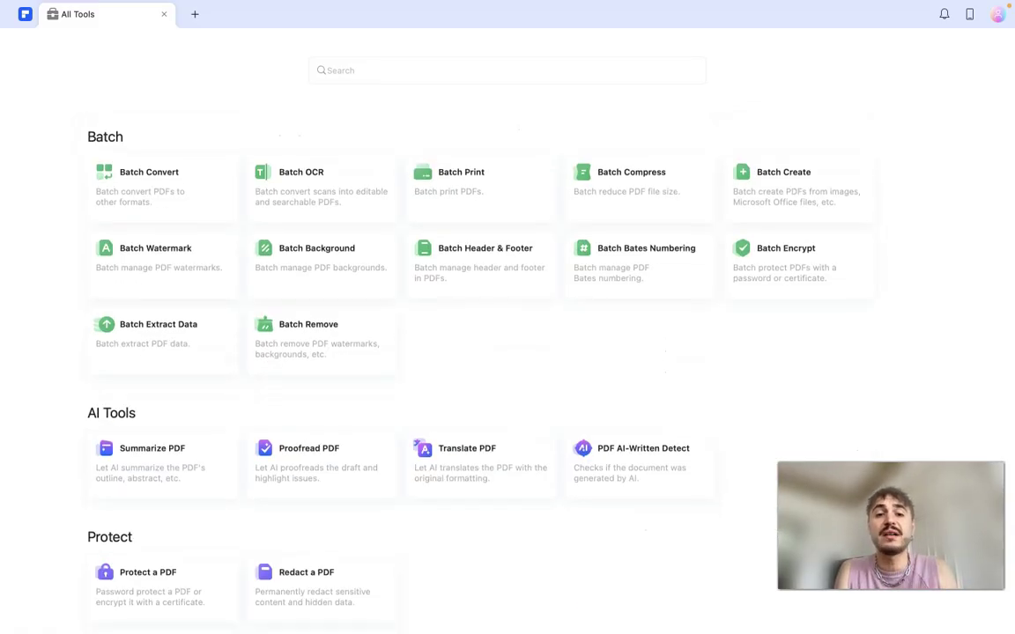
pyautogui.scroll(4, 371, 394)
pyautogui.scroll(-1, 370, 392)
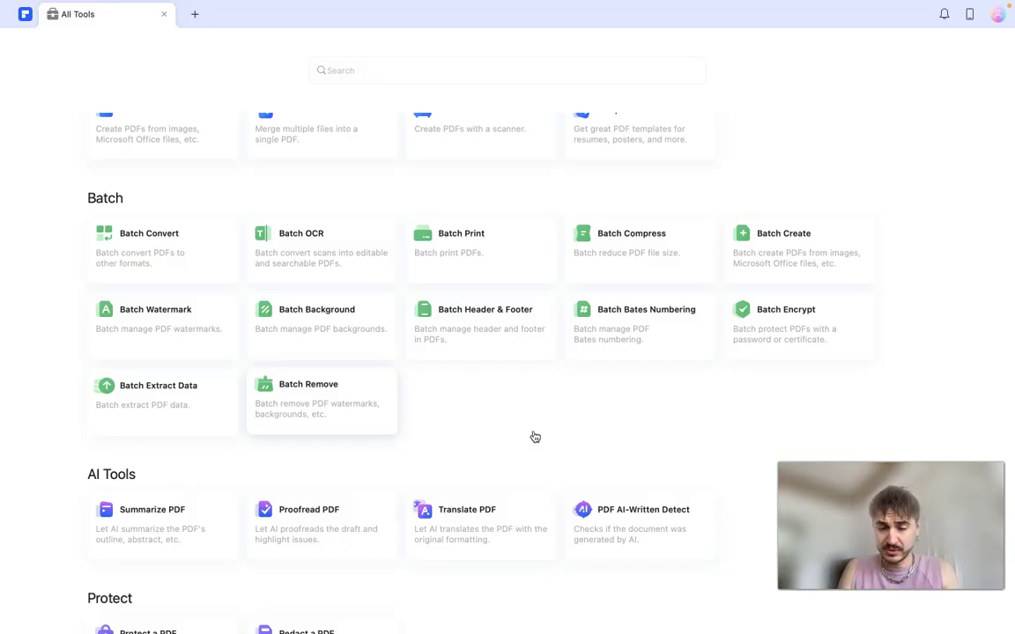
pyautogui.scroll(-5, 535, 437)
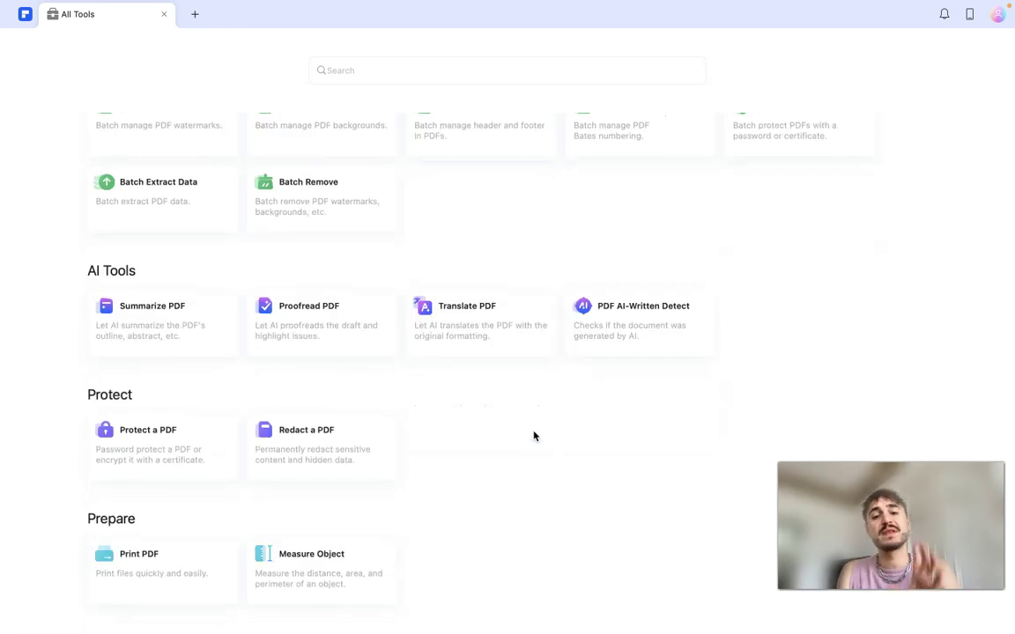
pyautogui.scroll(-1, 534, 436)
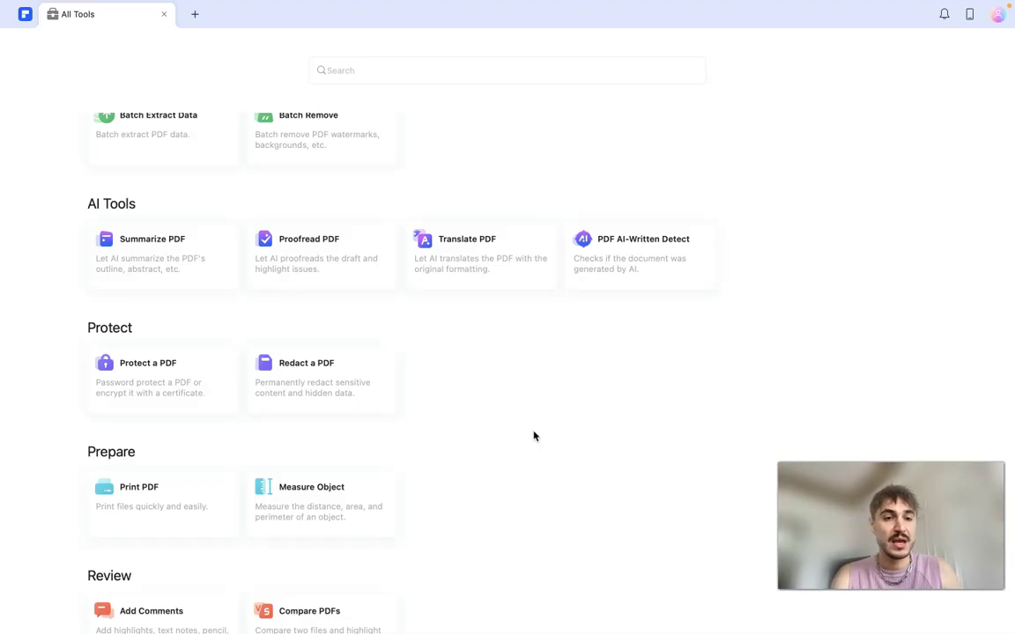
pyautogui.scroll(-2, 534, 435)
pyautogui.scroll(-1, 270, 399)
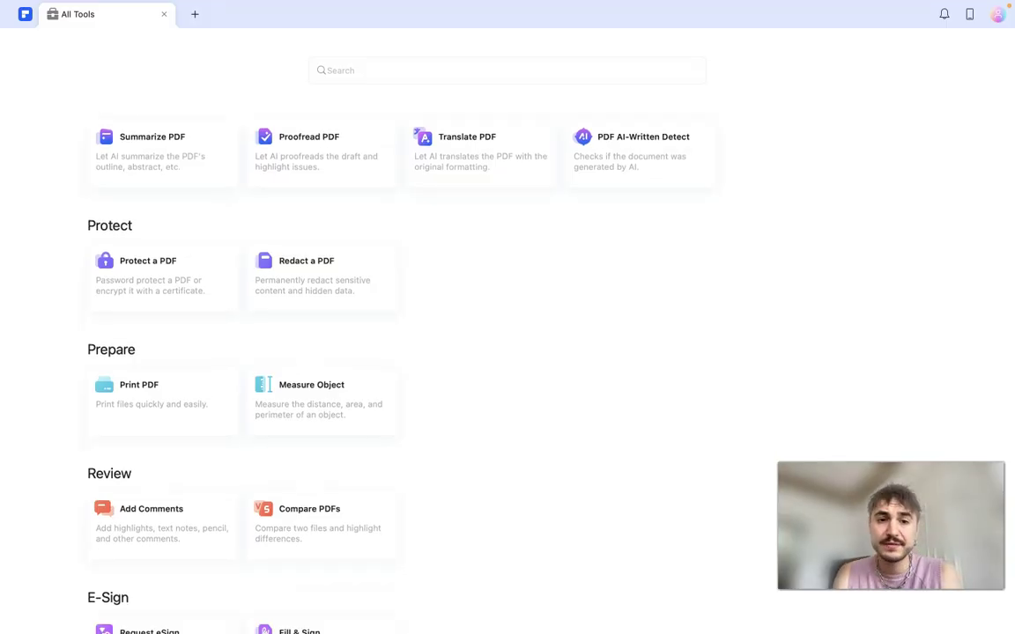
pyautogui.scroll(-3, 295, 331)
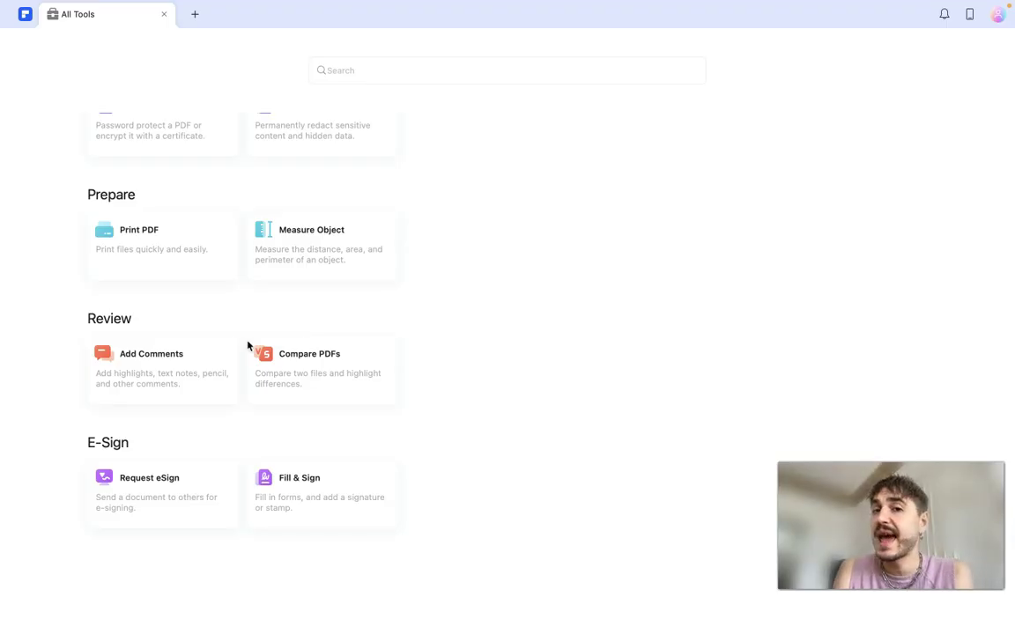
pyautogui.scroll(5, 248, 346)
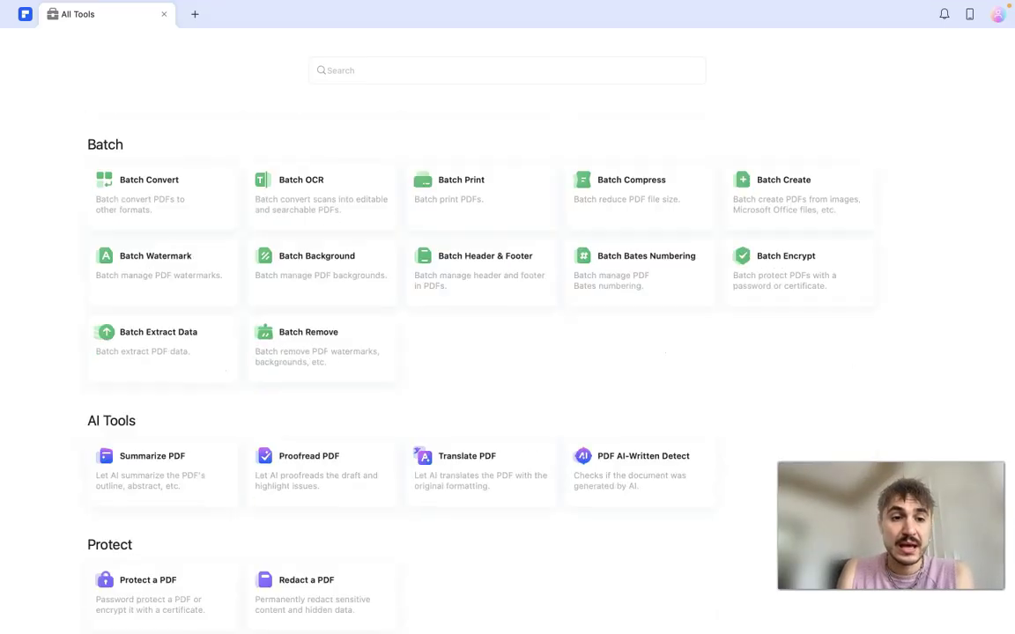
pyautogui.scroll(-3, 159, 414)
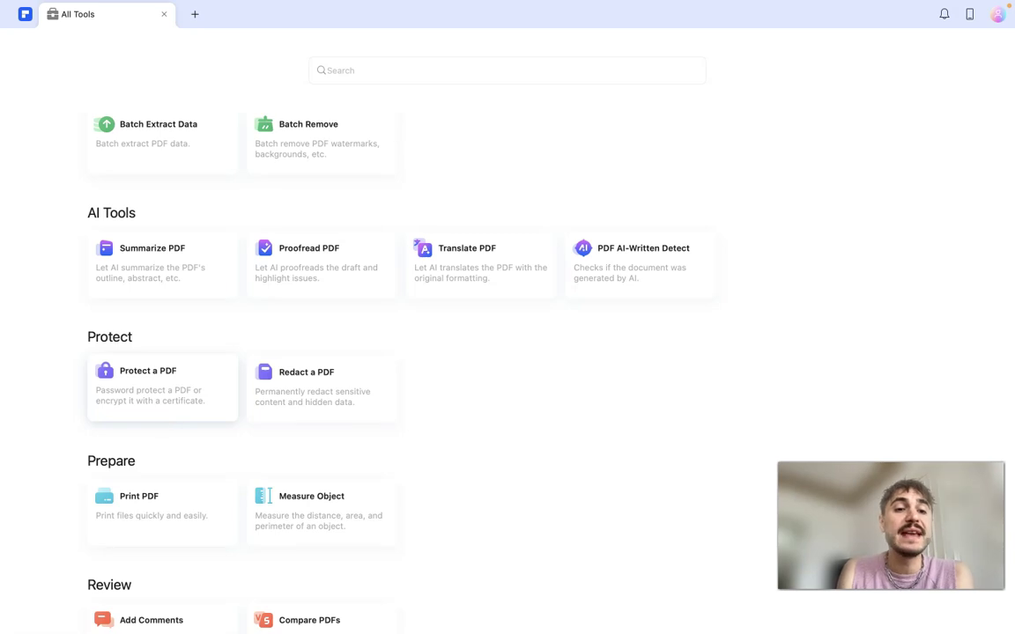
# Start Summarize PDF and open the Mobile-Phone-Usage PDF from the Downloads folder
pyautogui.click(157, 274)
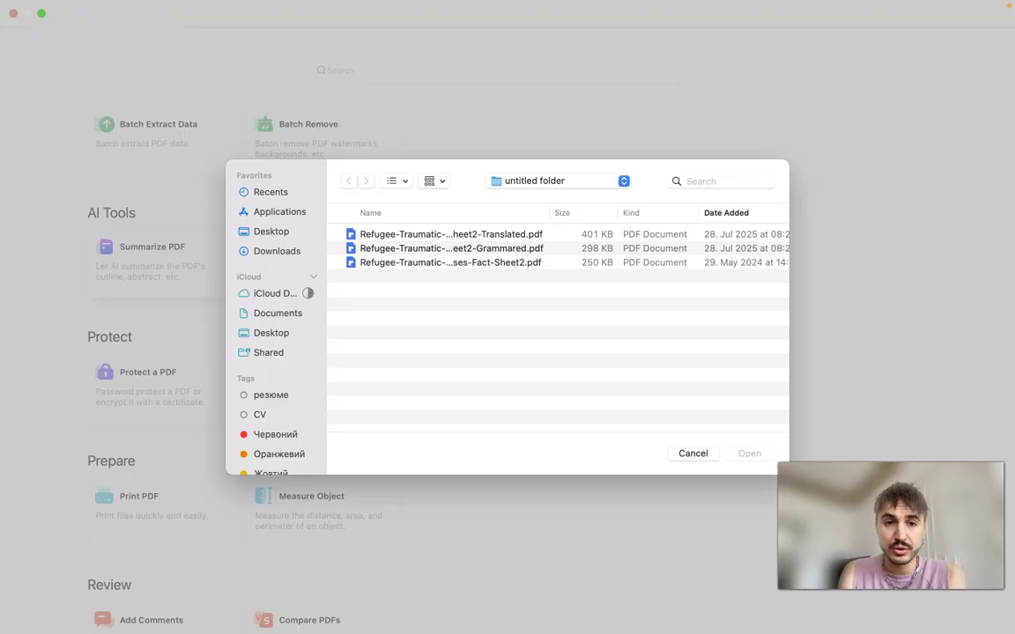
pyautogui.click(273, 250)
pyautogui.doubleClick(370, 210)
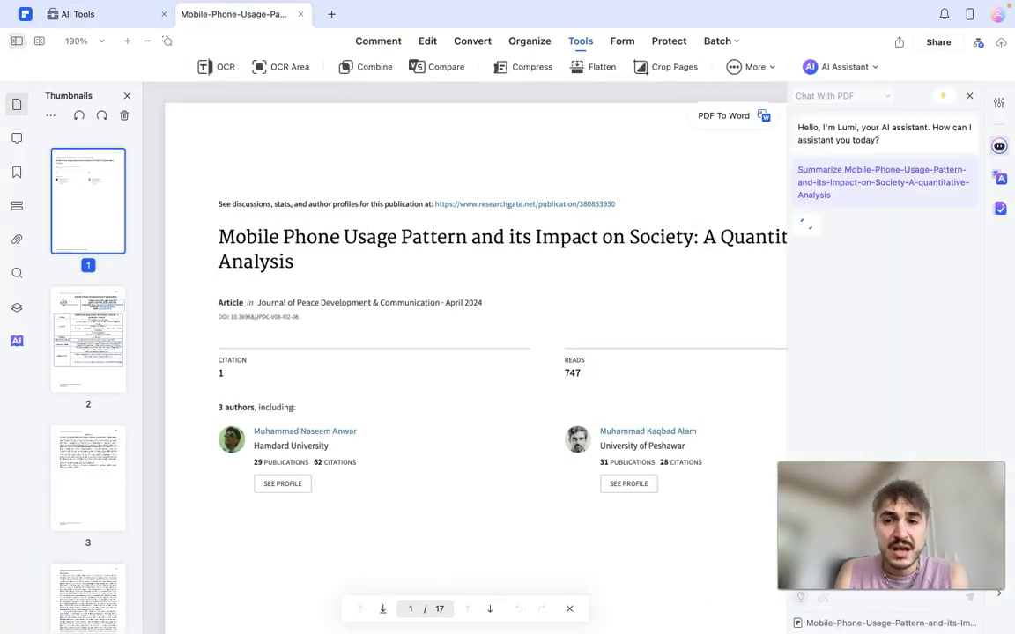
# Scroll through the 17-page article while the AI Assistant generates its summary
pyautogui.scroll(-2, 430, 392)
pyautogui.hscroll(2, 430, 391)
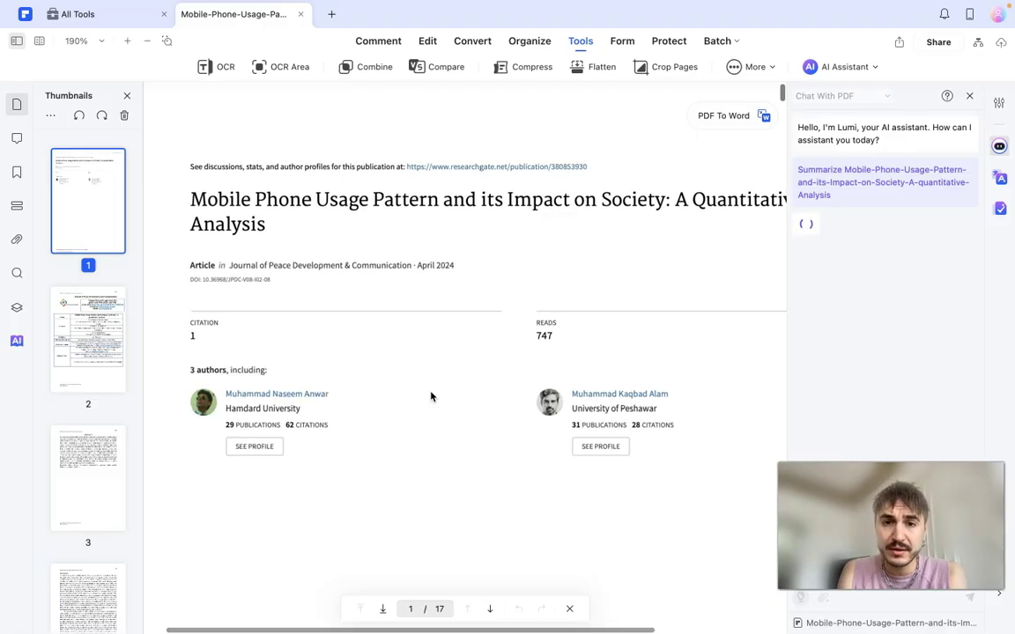
pyautogui.hscroll(2, 430, 397)
pyautogui.scroll(-4, 431, 397)
pyautogui.hscroll(-3, 430, 398)
pyautogui.hscroll(2, 431, 398)
pyautogui.scroll(1, 430, 397)
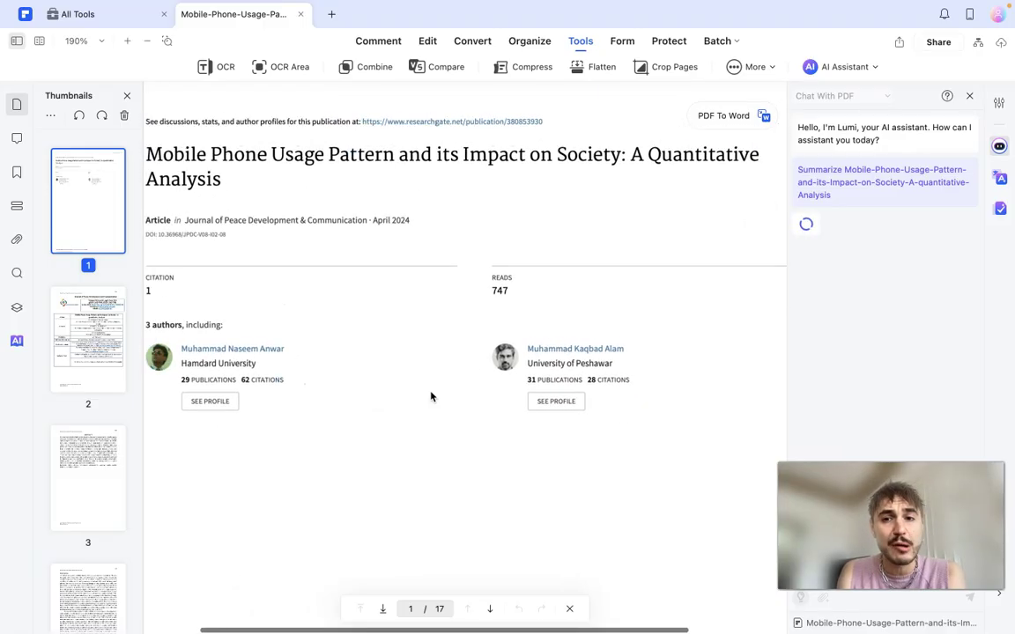
pyautogui.hscroll(-2, 431, 398)
pyautogui.hscroll(2, 431, 397)
pyautogui.scroll(-20, 431, 398)
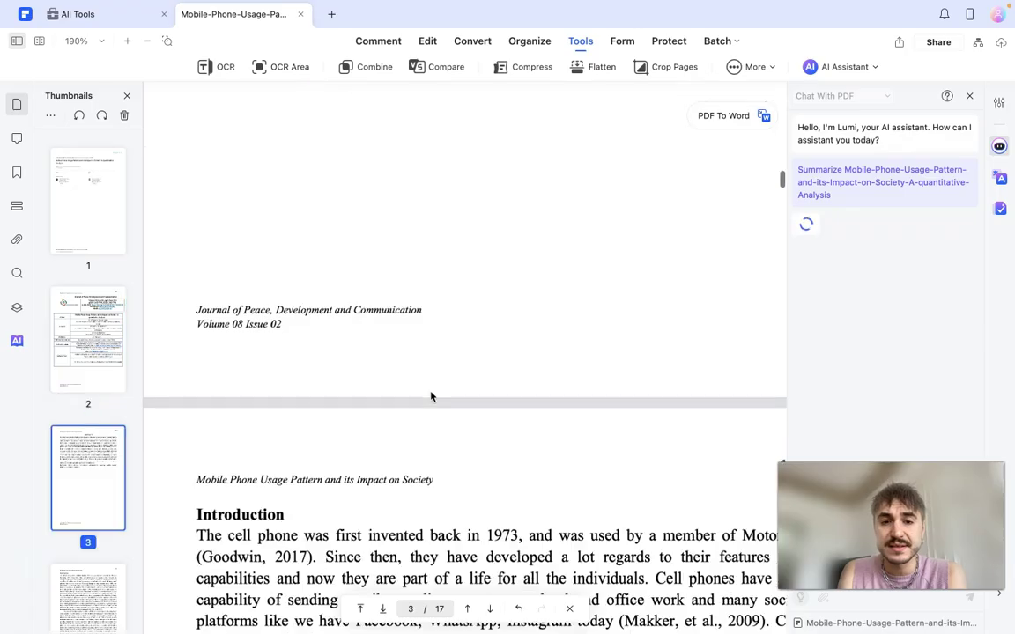
pyautogui.scroll(-20, 431, 398)
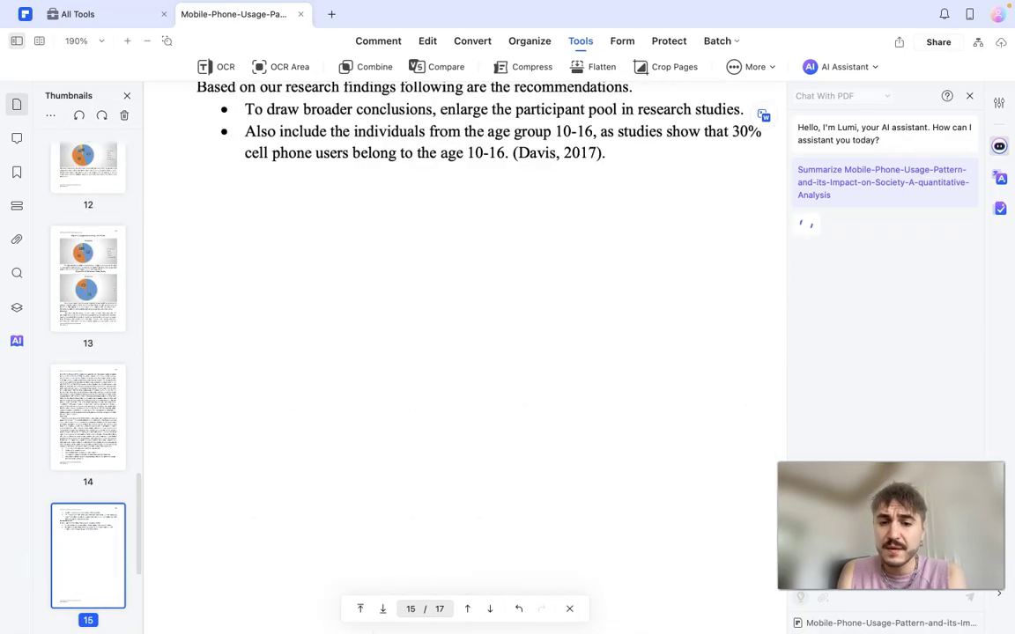
pyautogui.scroll(15, 459, 511)
pyautogui.scroll(20, 459, 511)
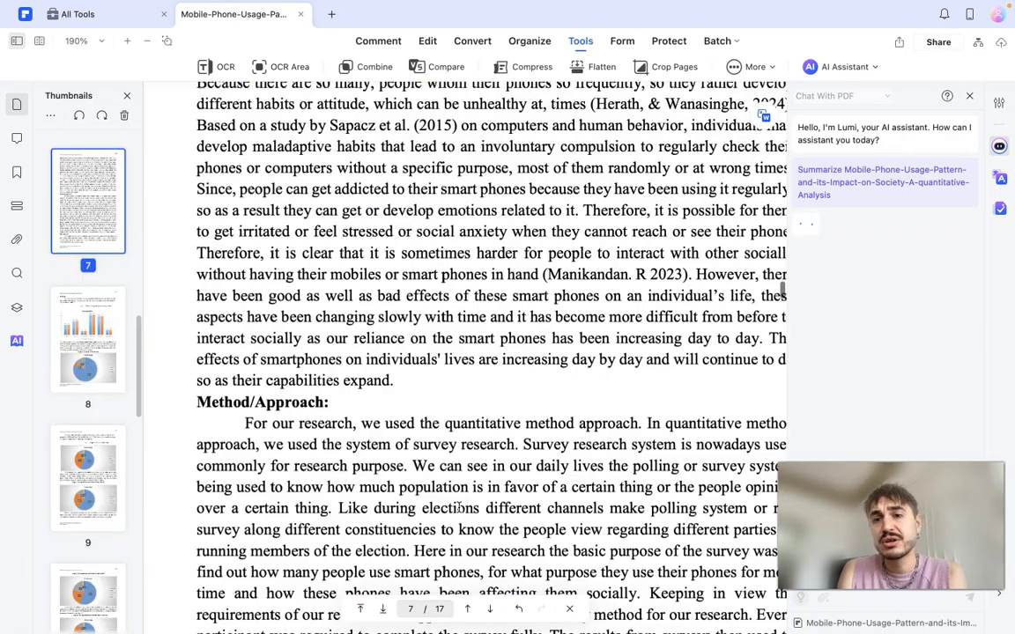
pyautogui.scroll(15, 459, 510)
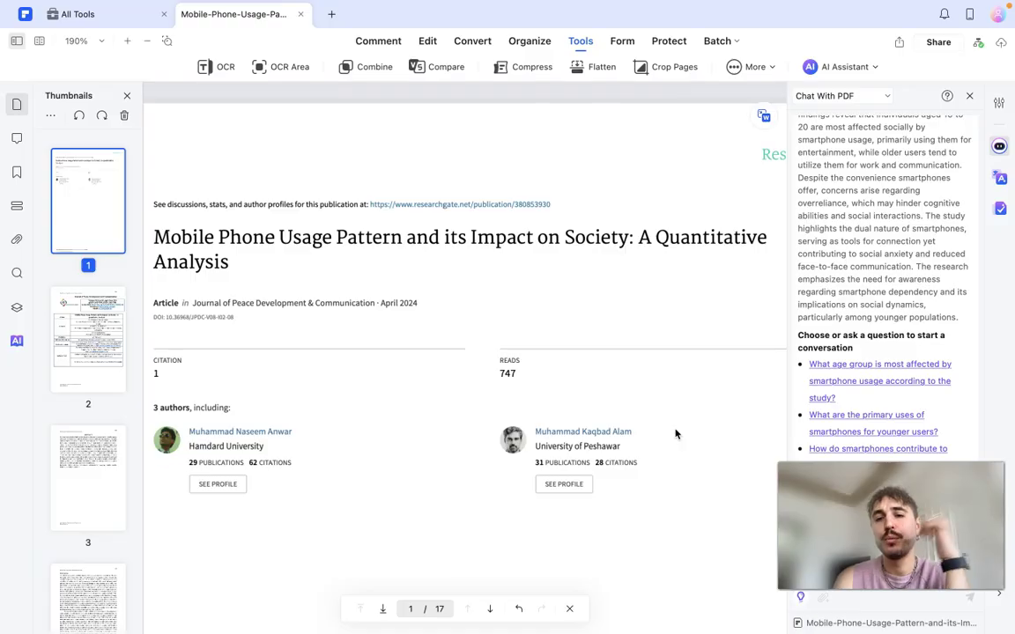
# Read the Overview summary, which finds ages 16 to 20 most affected, and its suggested questions
pyautogui.scroll(10, 881, 370)
pyautogui.scroll(-3, 897, 366)
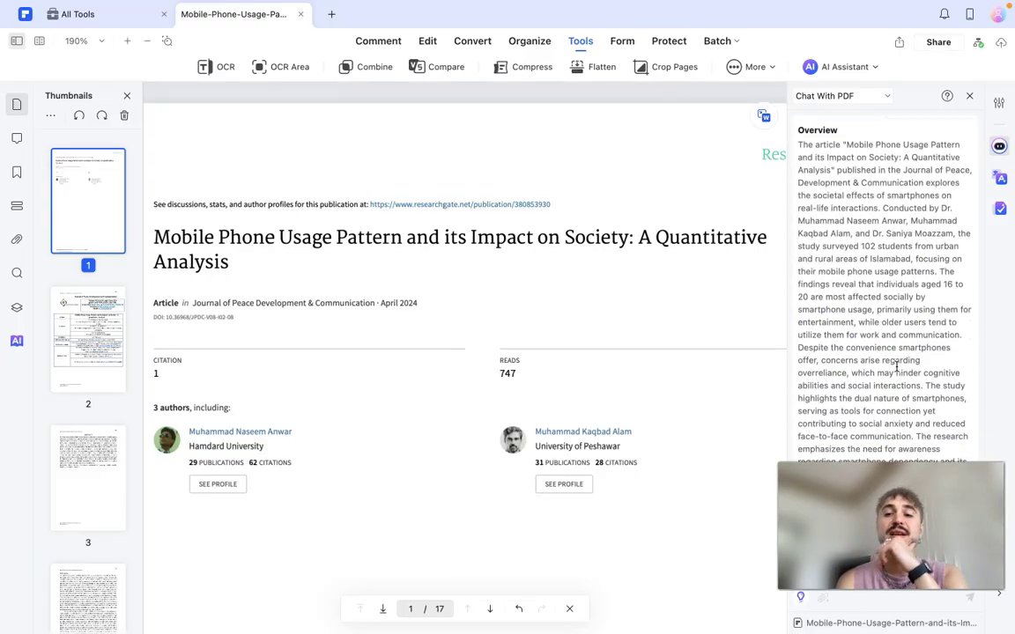
pyautogui.scroll(-5, 897, 366)
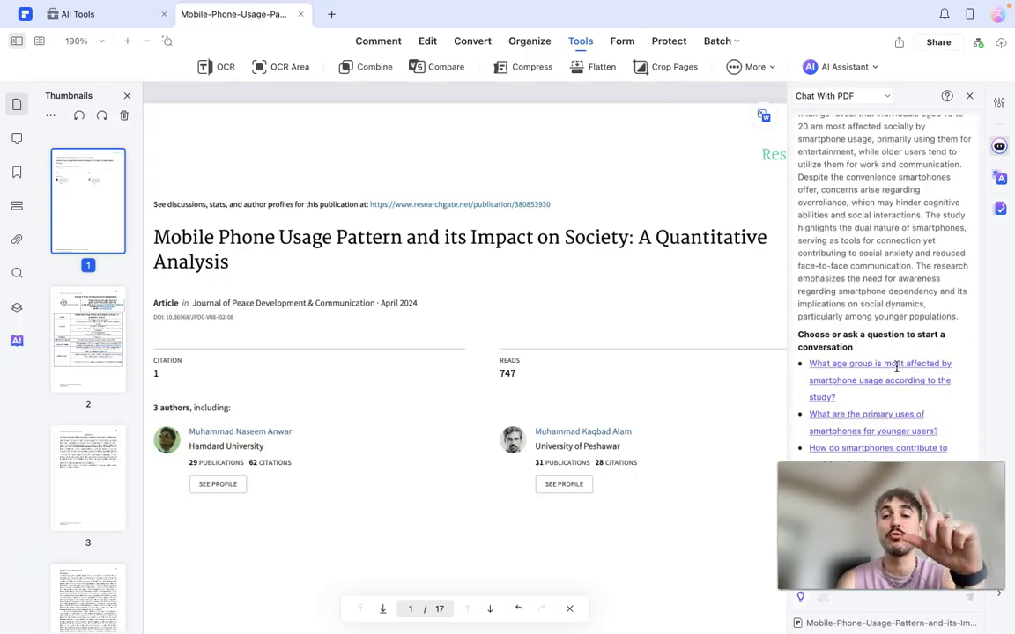
pyautogui.scroll(1, 897, 366)
pyautogui.scroll(2, 872, 370)
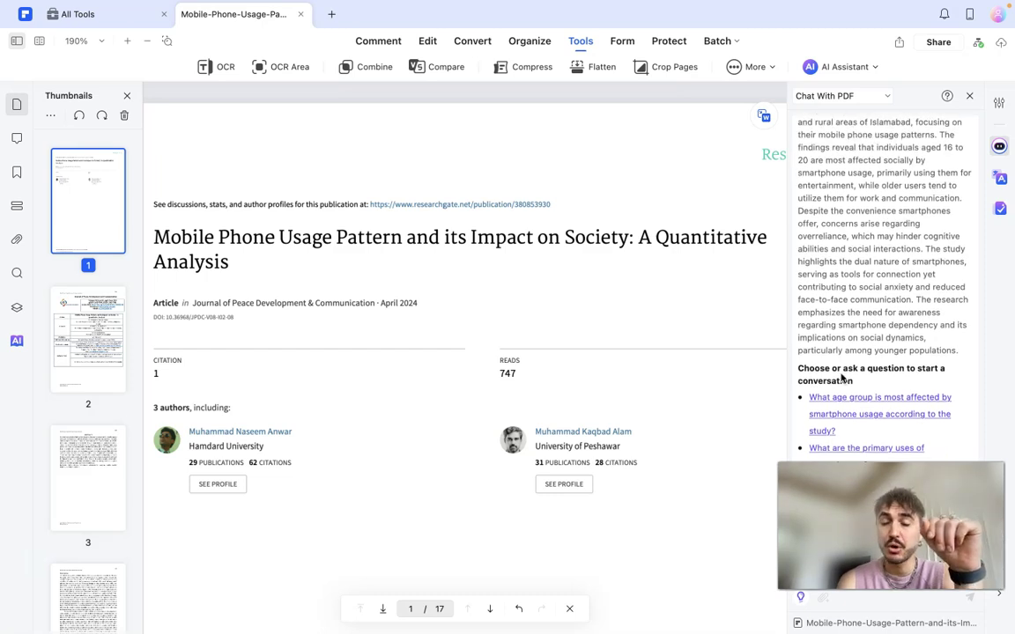
pyautogui.scroll(-2, 841, 378)
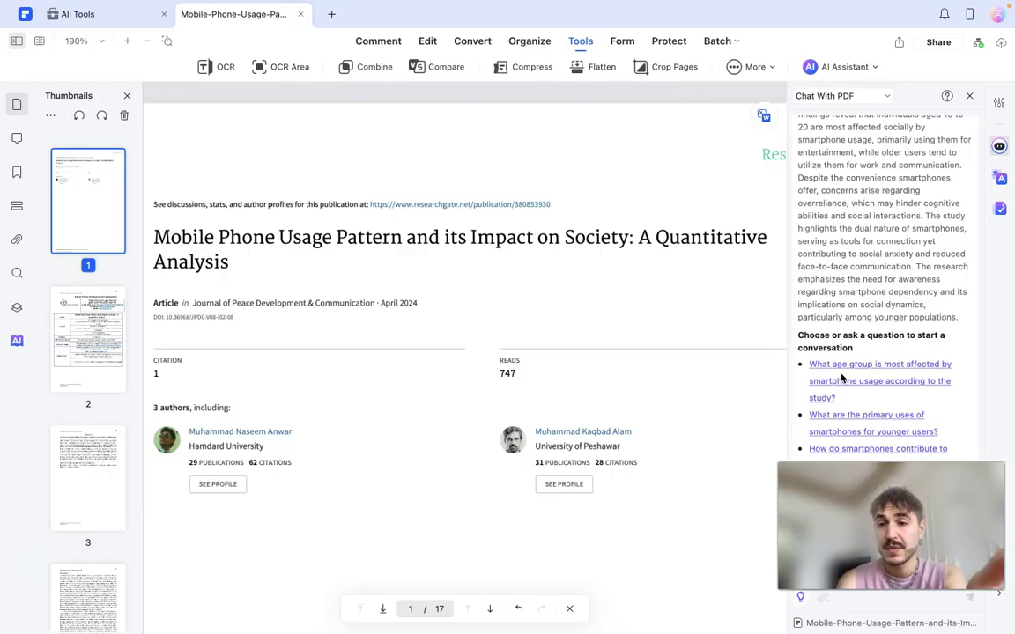
pyautogui.scroll(3, 842, 378)
pyautogui.scroll(3, 841, 378)
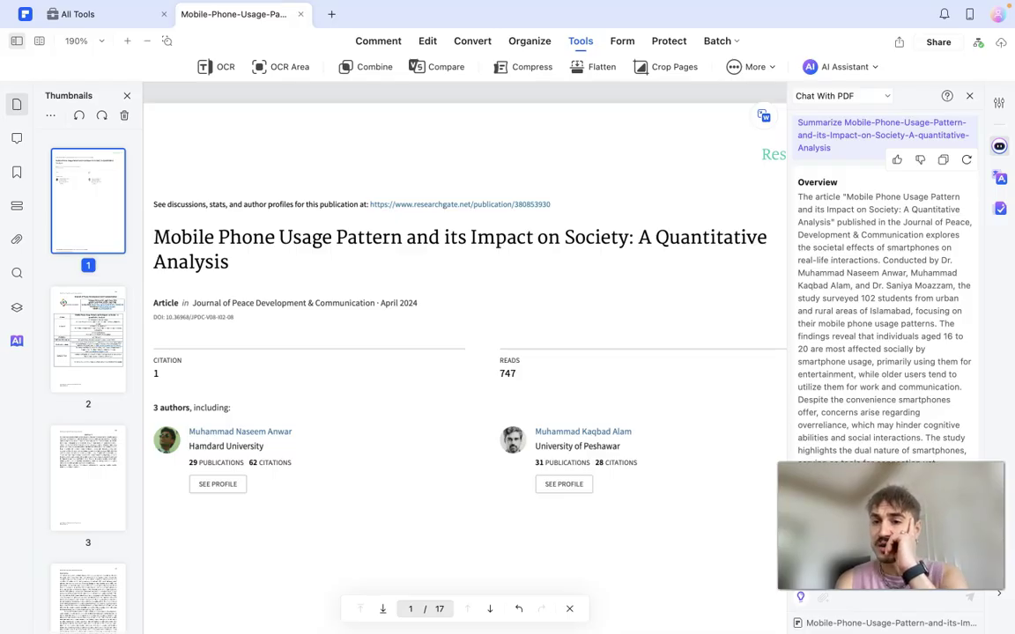
pyautogui.scroll(-4, 890, 319)
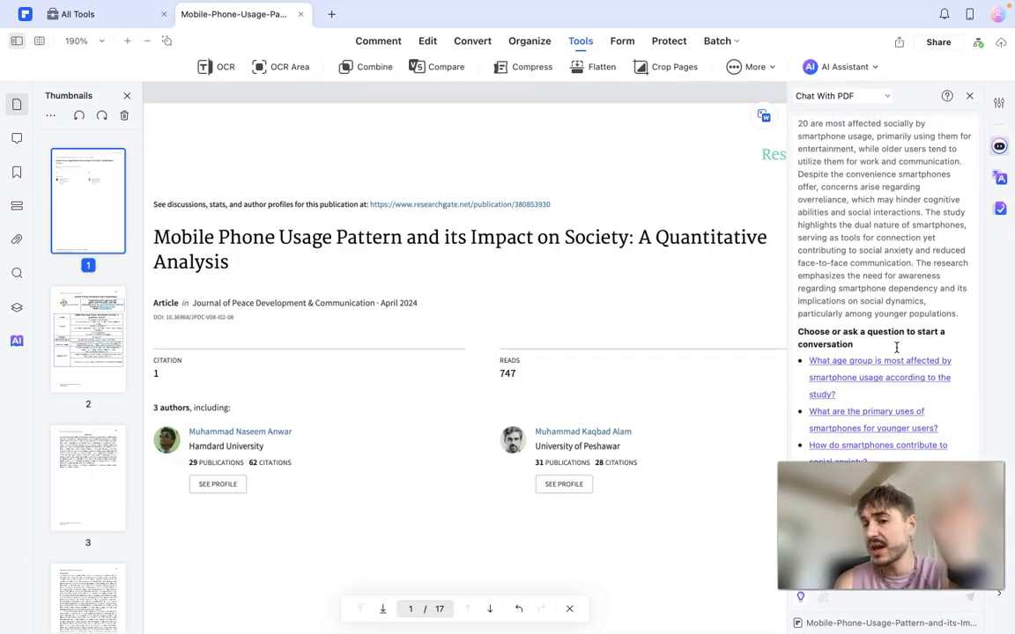
pyautogui.scroll(3, 897, 347)
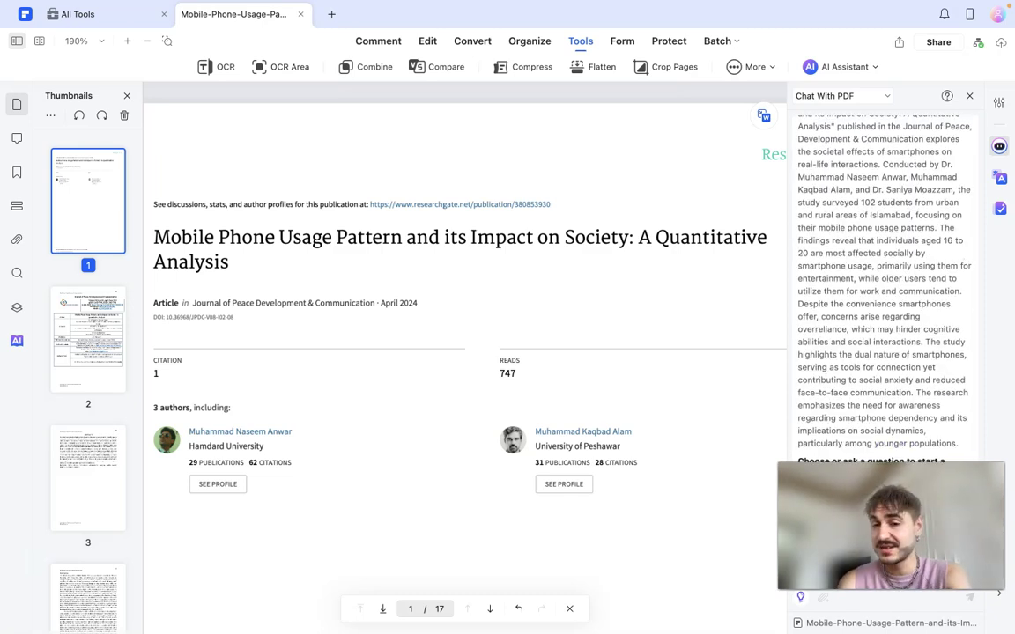
pyautogui.scroll(3, 867, 308)
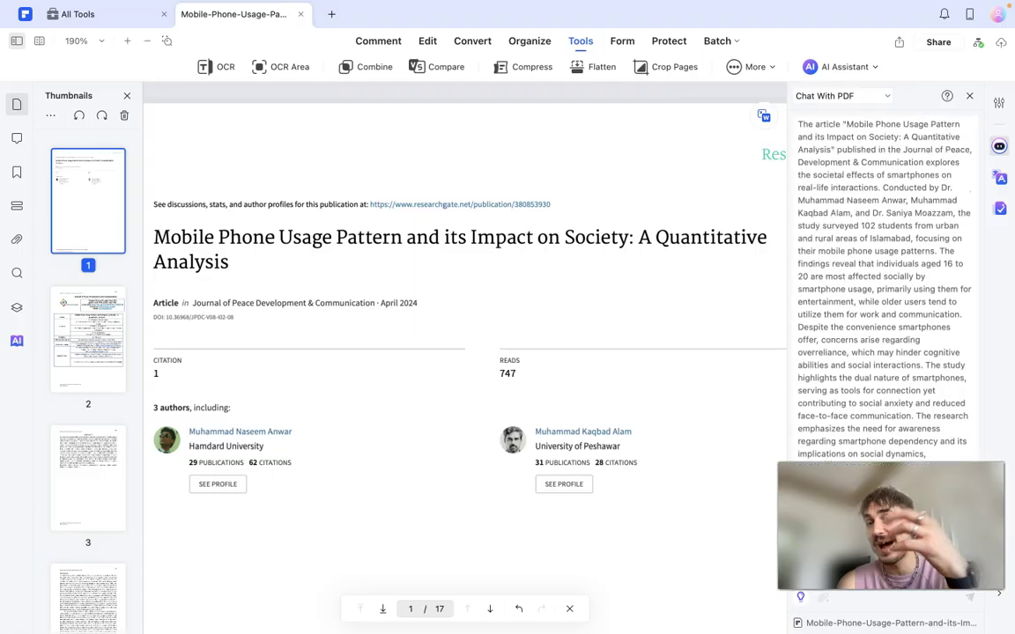
pyautogui.scroll(-2, 867, 308)
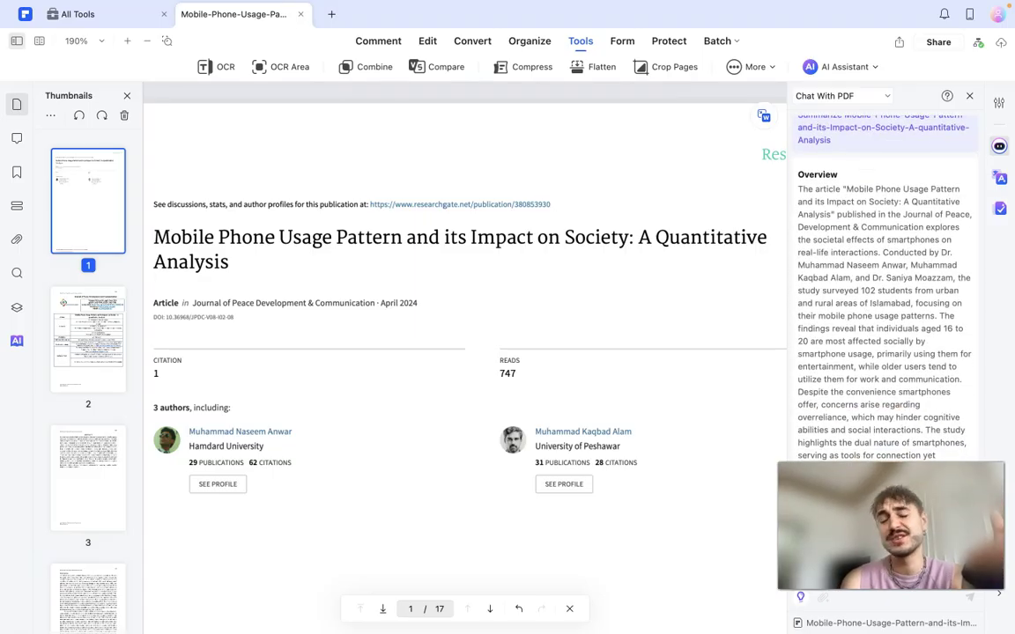
pyautogui.hscroll(-3, 604, 355)
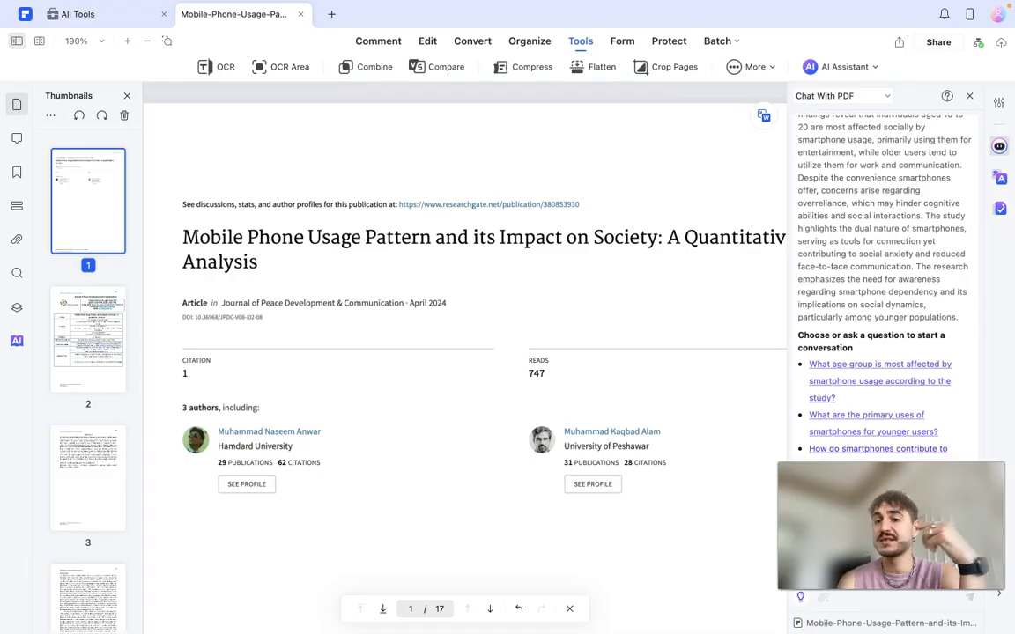
# Ask 'How do smartphones contribute to social anxiety?' and review the four-mechanism answer
pyautogui.click(842, 449)
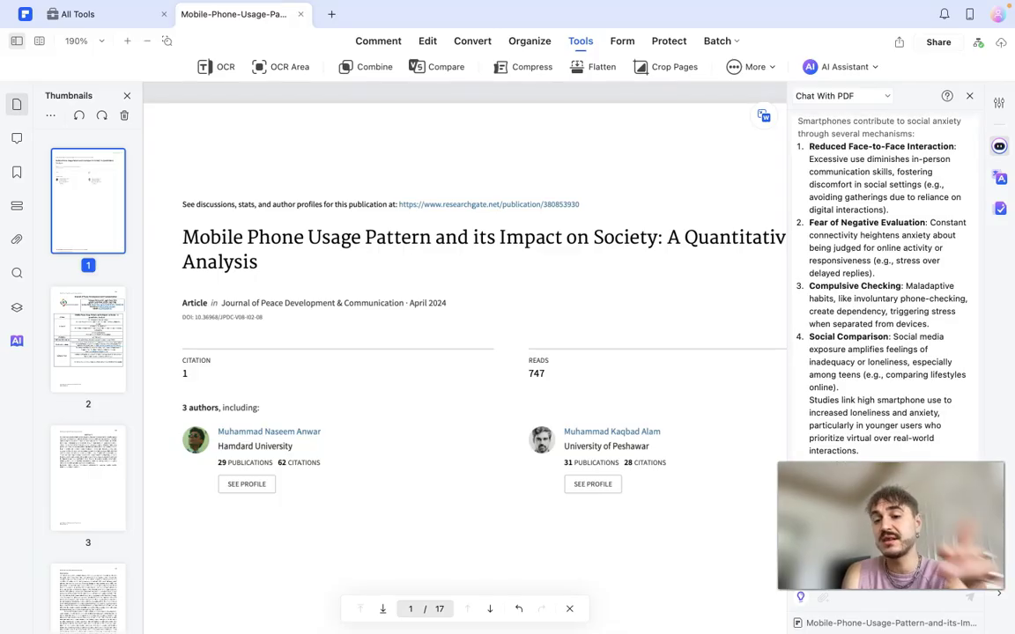
pyautogui.scroll(4, 868, 424)
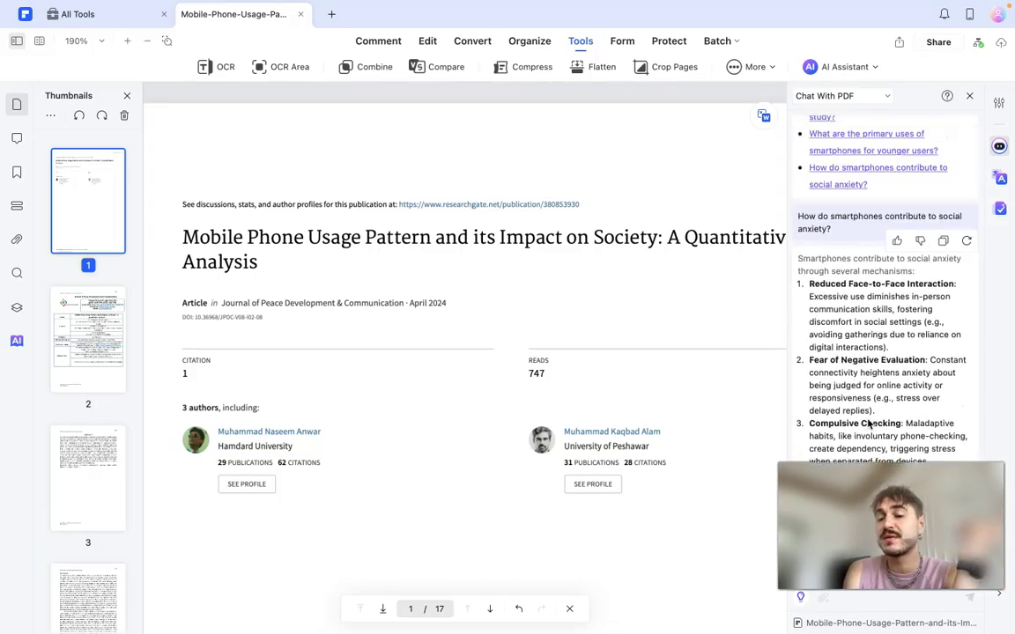
pyautogui.scroll(-5, 868, 424)
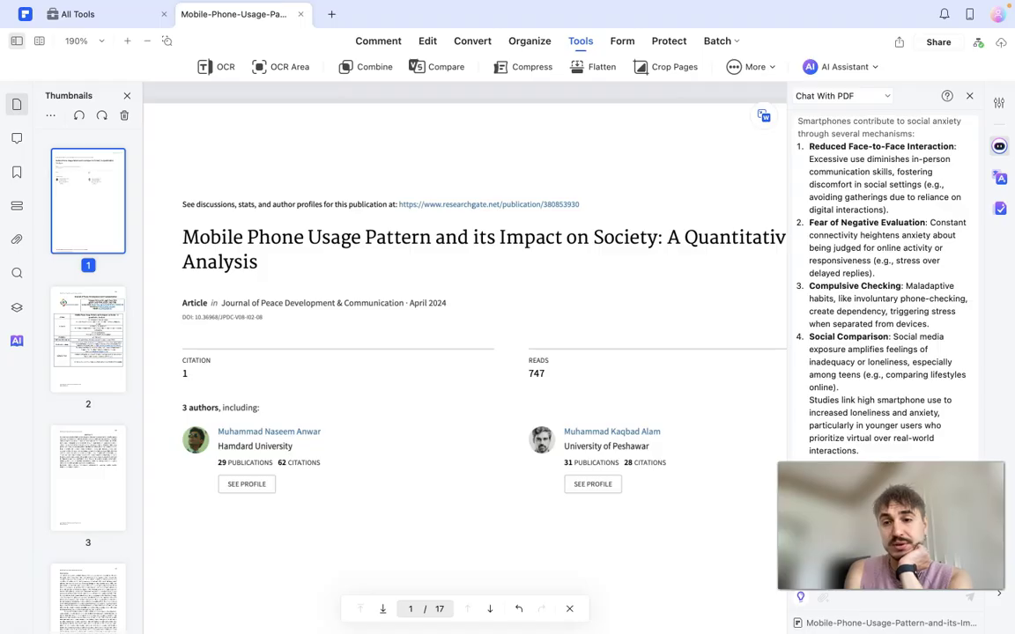
# Show the AI Assistant's AI Grammar Check submenu with paragraph and whole-PDF options
pyautogui.click(841, 66)
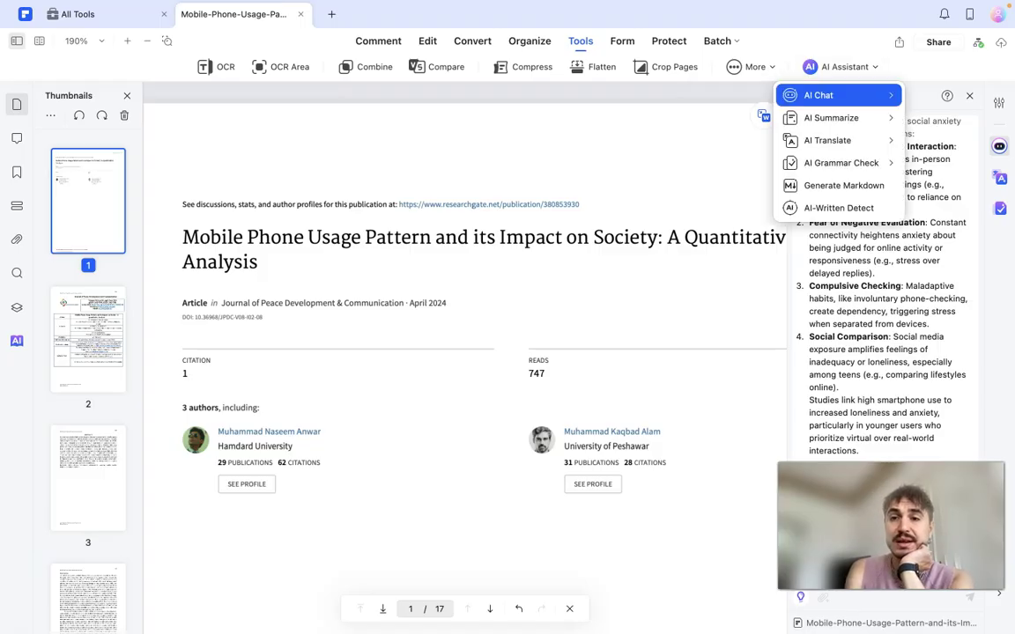
pyautogui.moveTo(820, 95)
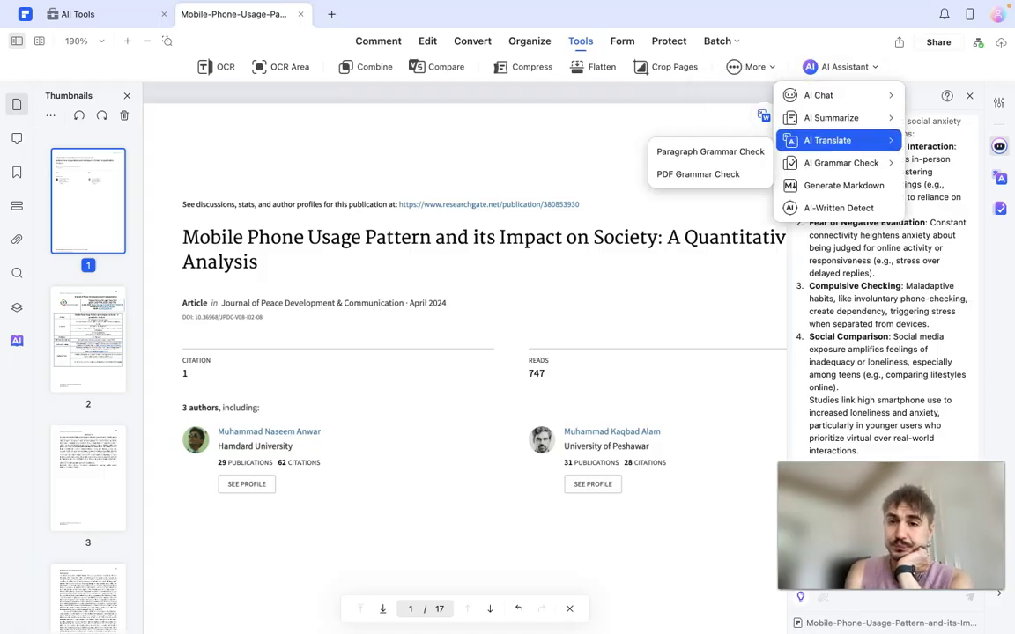
pyautogui.moveTo(831, 117)
pyautogui.moveTo(827, 141)
pyautogui.moveTo(841, 163)
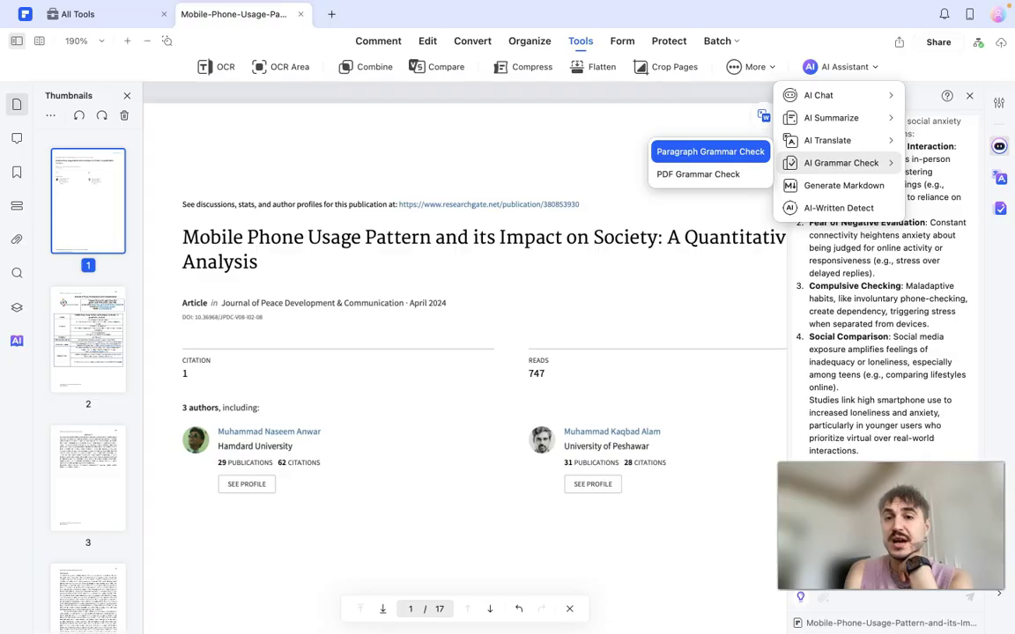
# Run Paragraph Grammar Check on the Introduction's first paragraph on page 4
pyautogui.click(710, 154)
pyautogui.scroll(-2, 711, 163)
pyautogui.scroll(-20, 532, 463)
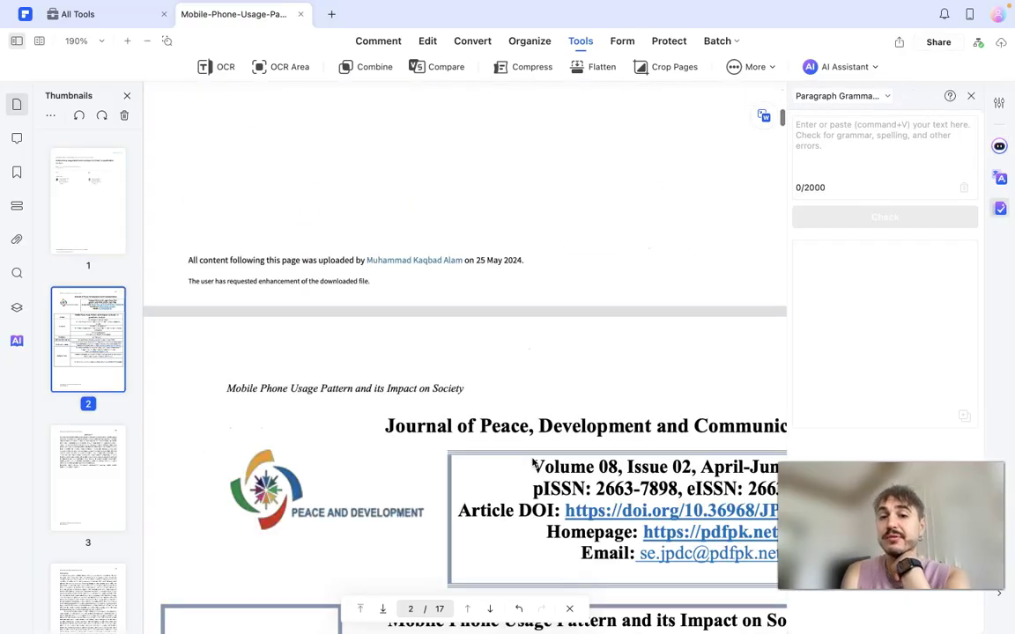
pyautogui.scroll(-10, 532, 463)
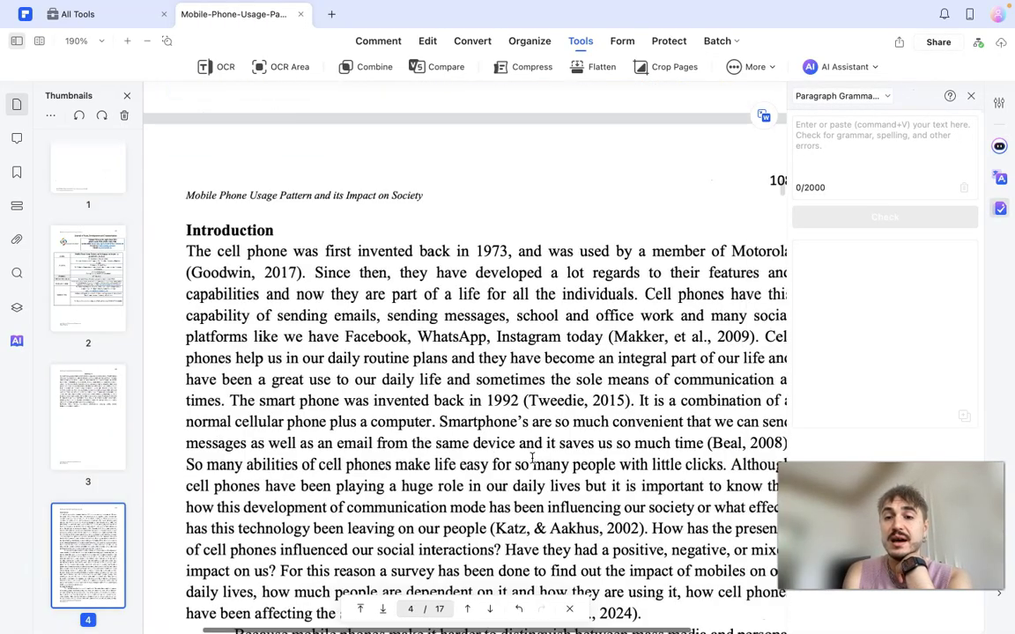
pyautogui.scroll(-3, 532, 463)
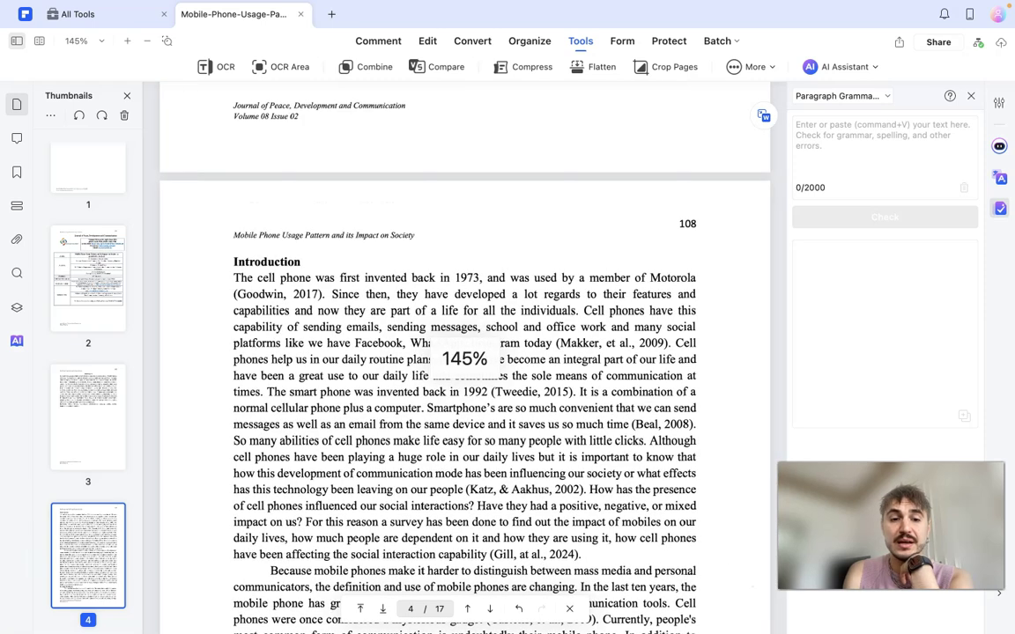
pyautogui.scroll(-2, 464, 379)
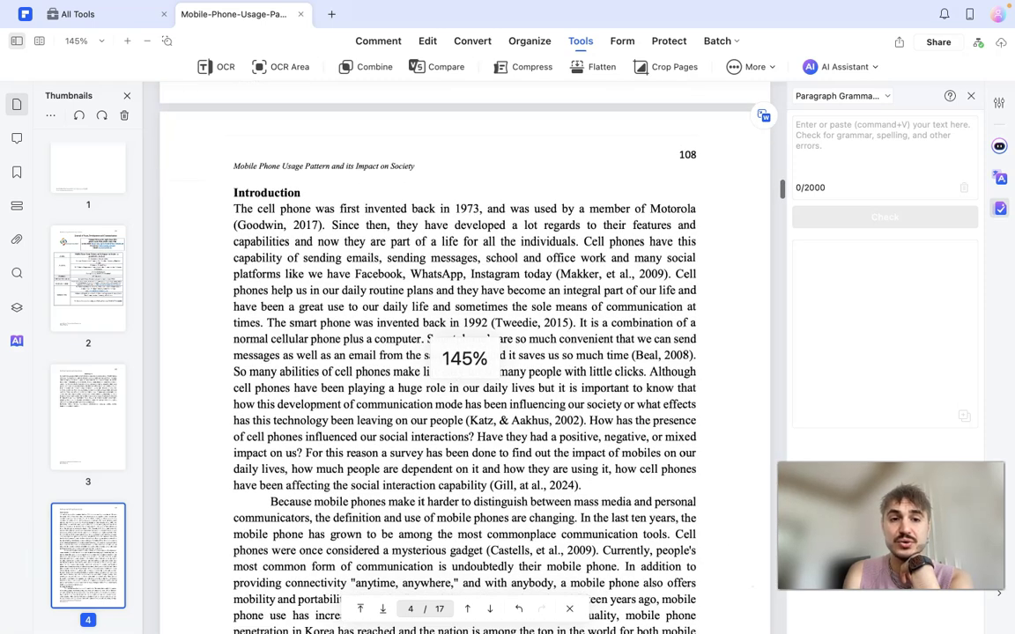
pyautogui.moveTo(234, 209); pyautogui.dragTo(603, 491)
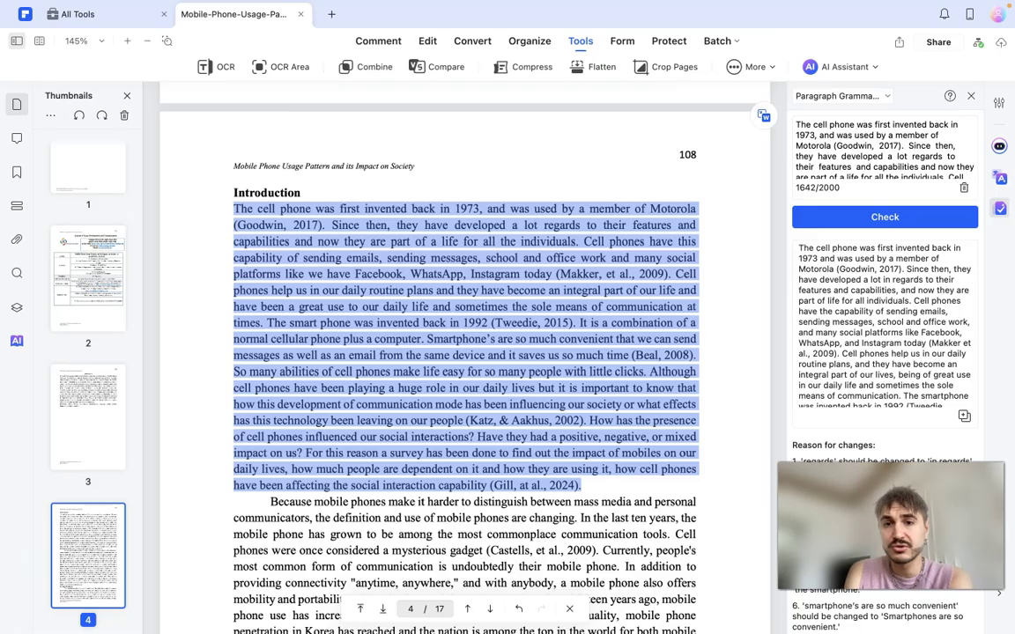
pyautogui.scroll(-10, 860, 290)
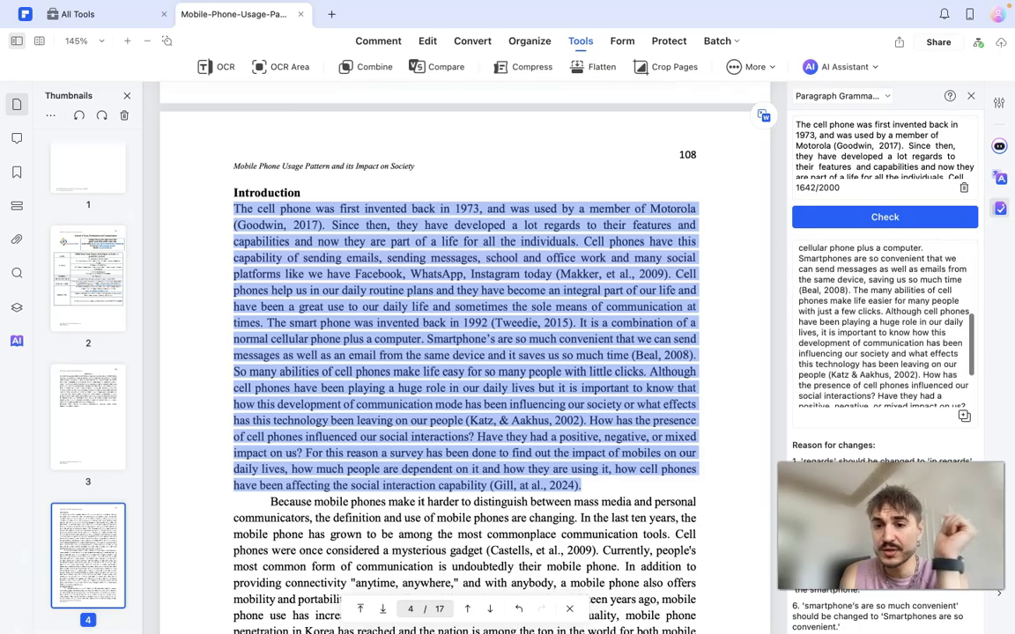
pyautogui.scroll(-6, 860, 291)
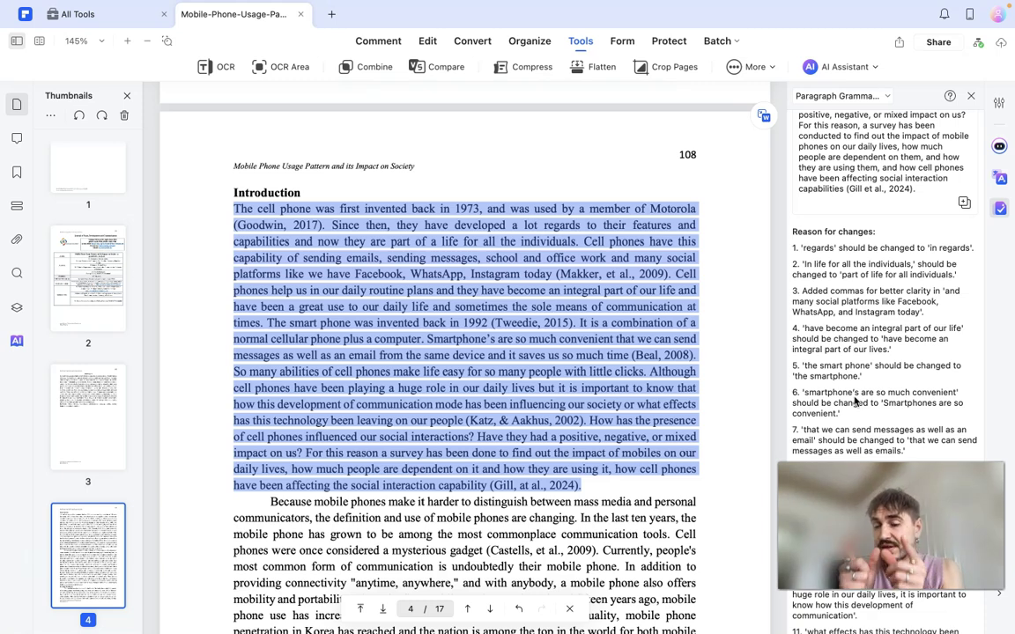
pyautogui.scroll(-4, 855, 400)
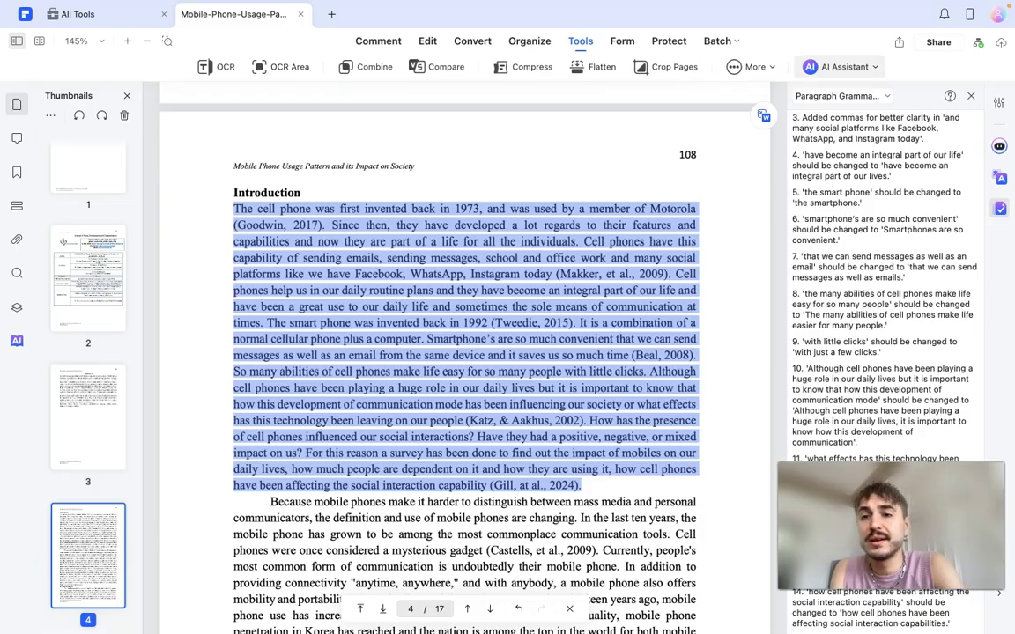
# Translate pages 1-17 into Ukrainian with PDF Translator and save the copy to Downloads
pyautogui.click(837, 67)
pyautogui.moveTo(846, 163)
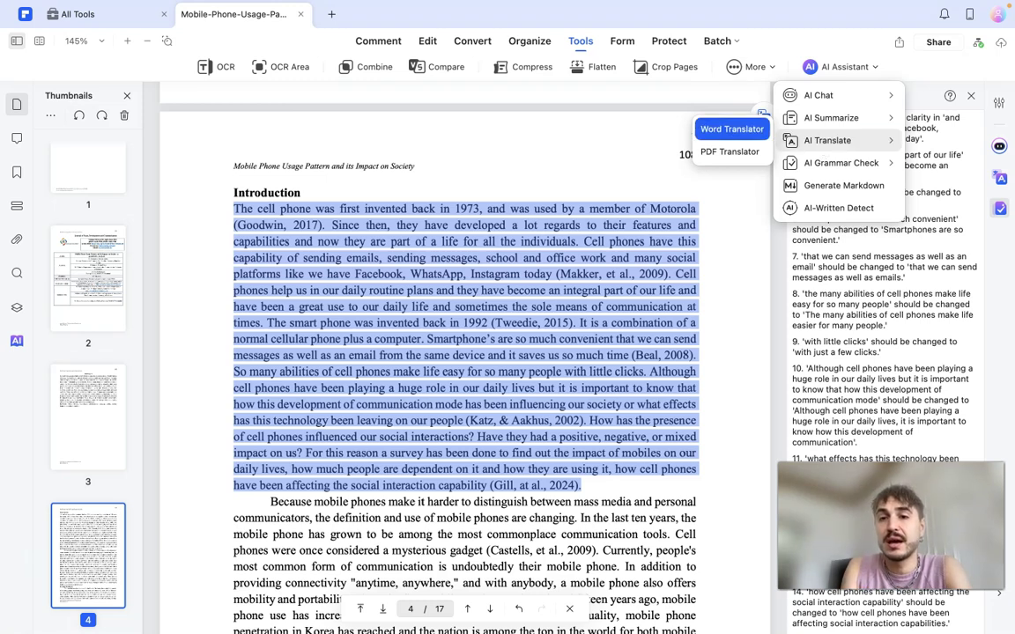
pyautogui.click(729, 152)
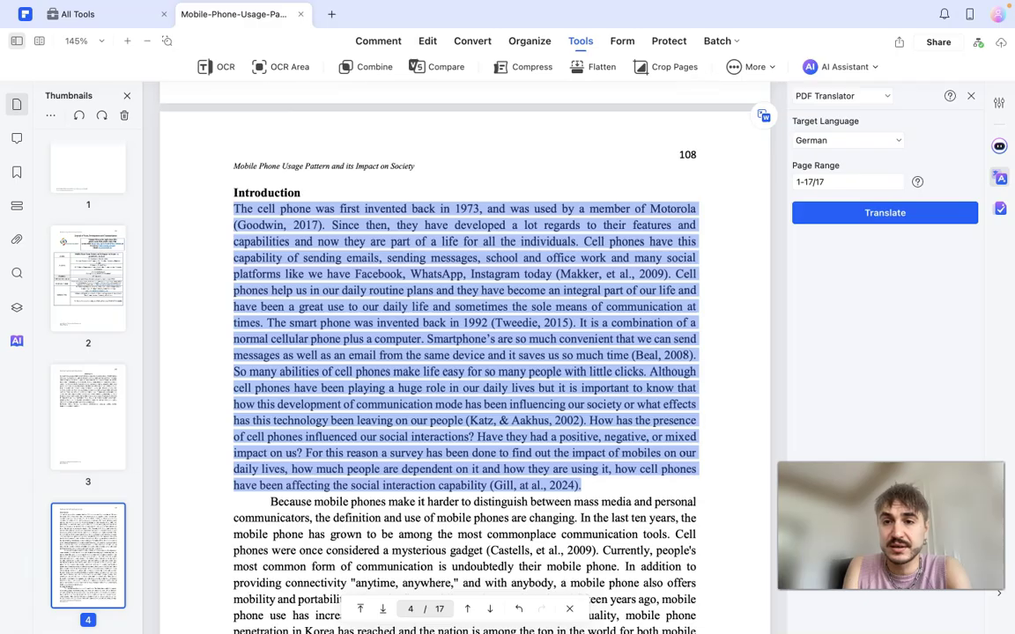
pyautogui.click(846, 140)
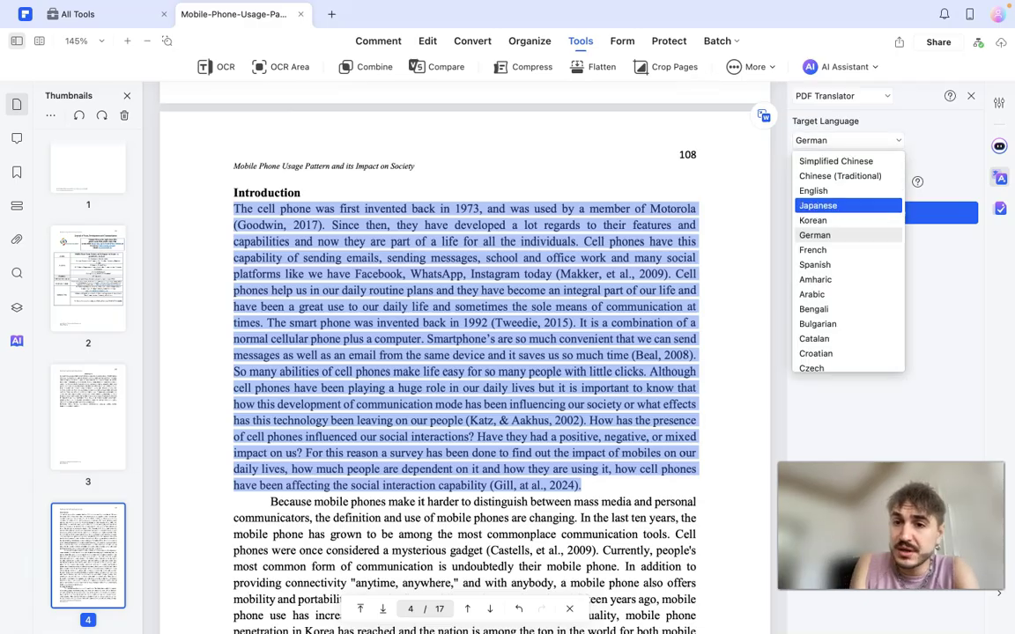
pyautogui.scroll(-15, 839, 282)
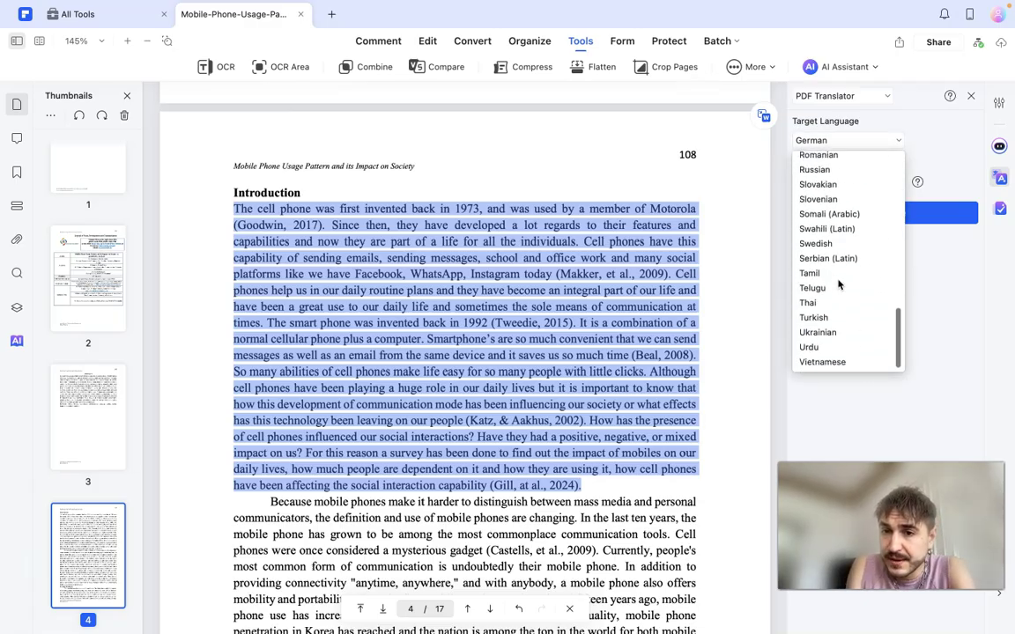
pyautogui.scroll(3, 839, 284)
pyautogui.scroll(-3, 839, 284)
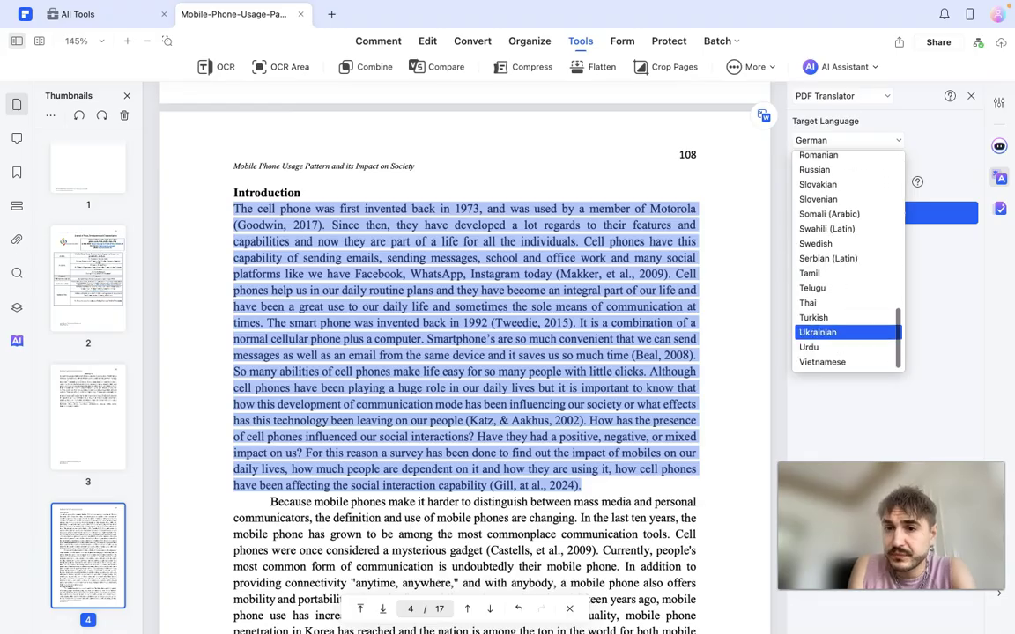
pyautogui.click(817, 333)
pyautogui.click(845, 215)
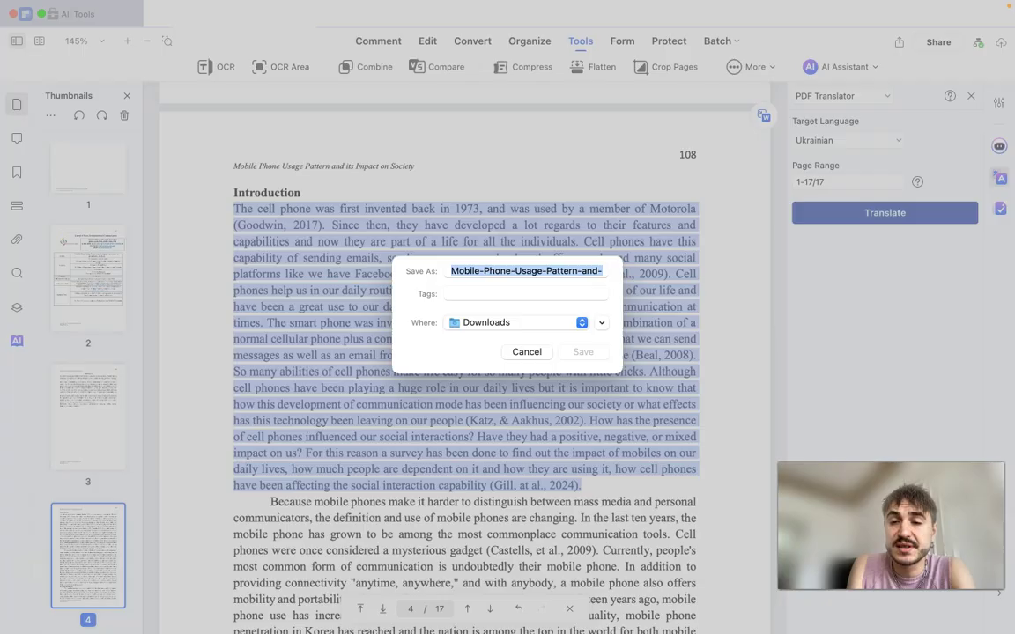
pyautogui.click(583, 354)
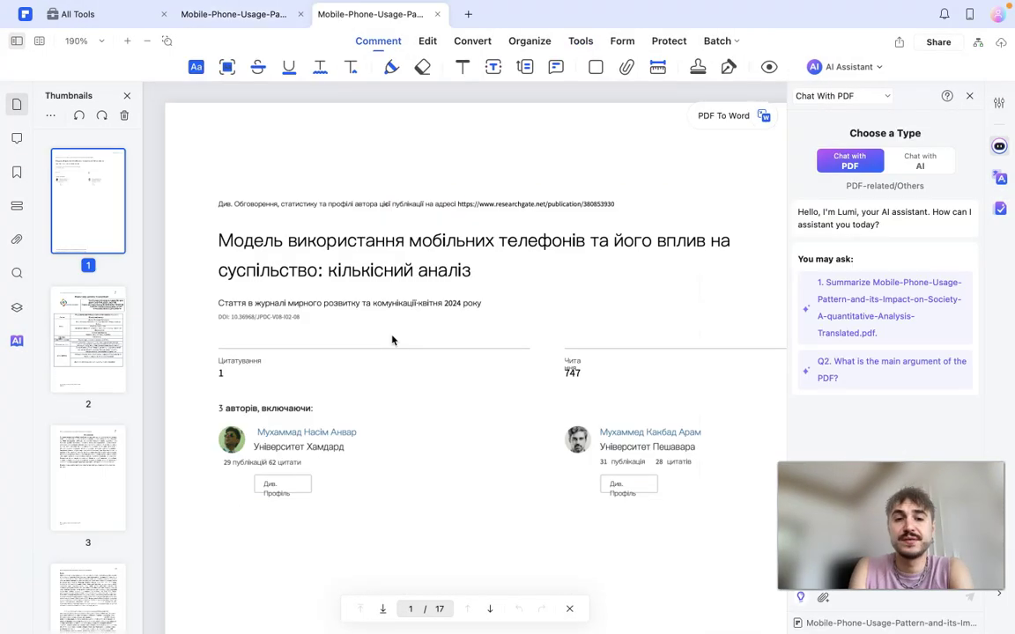
pyautogui.scroll(-15, 490, 375)
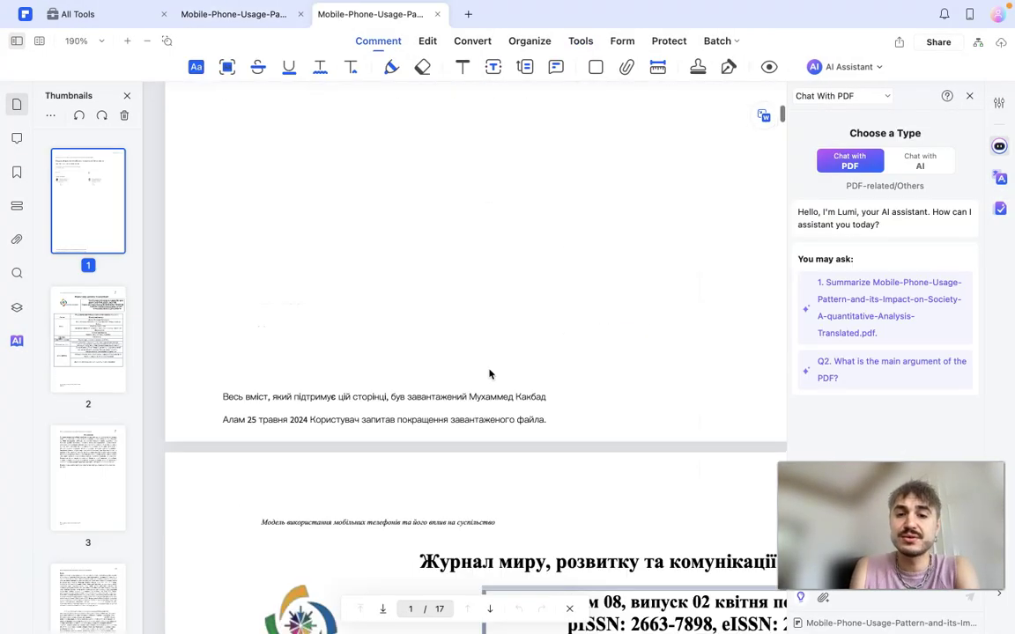
pyautogui.scroll(-15, 490, 374)
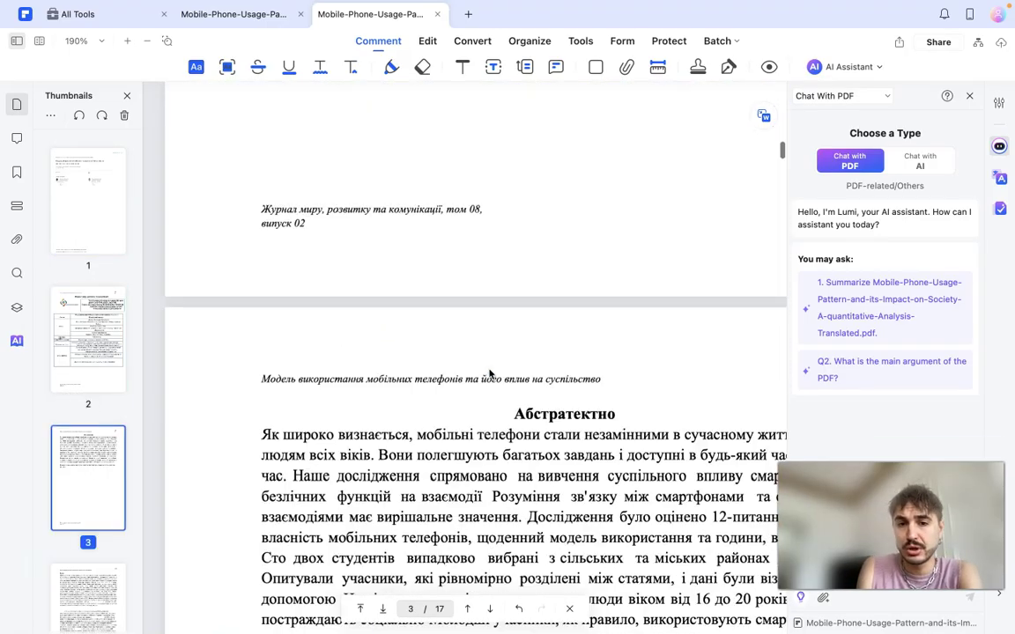
pyautogui.scroll(20, 490, 370)
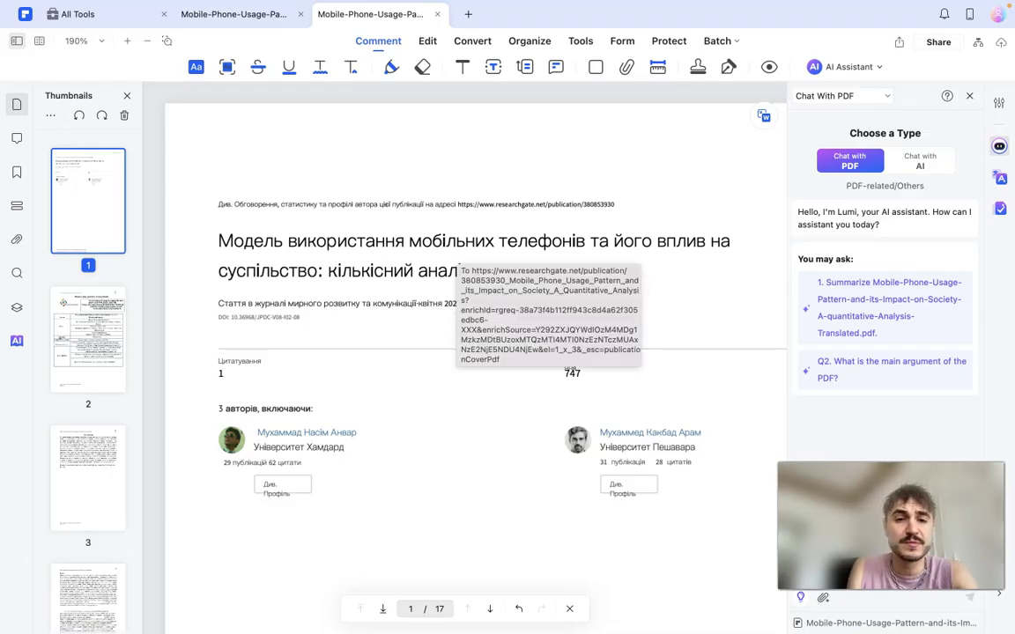
pyautogui.scroll(-3, 476, 352)
pyautogui.scroll(2, 476, 352)
pyautogui.click(233, 14)
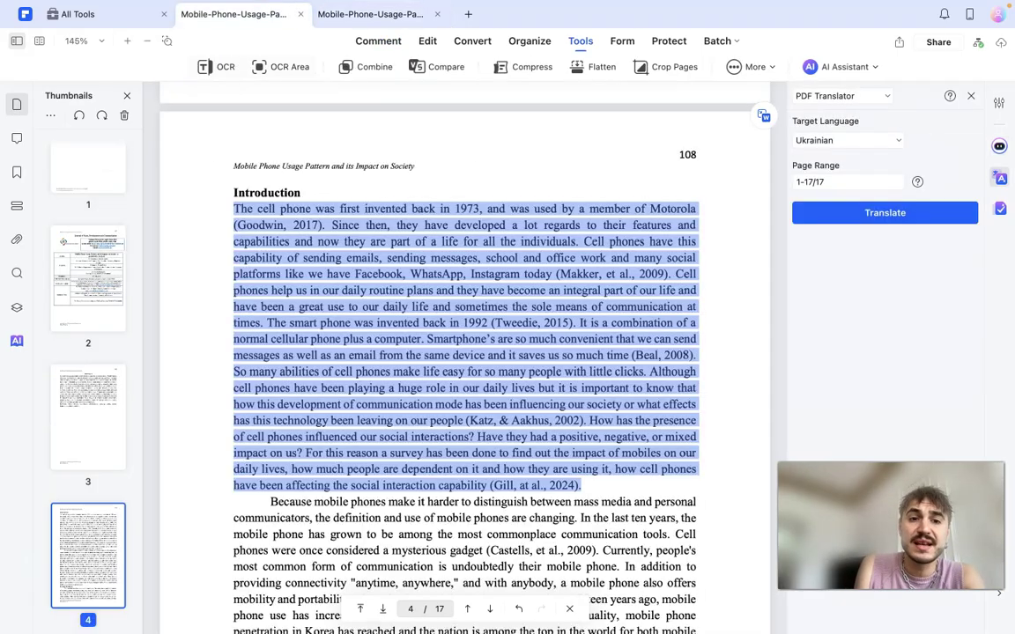
pyautogui.scroll(20, 299, 308)
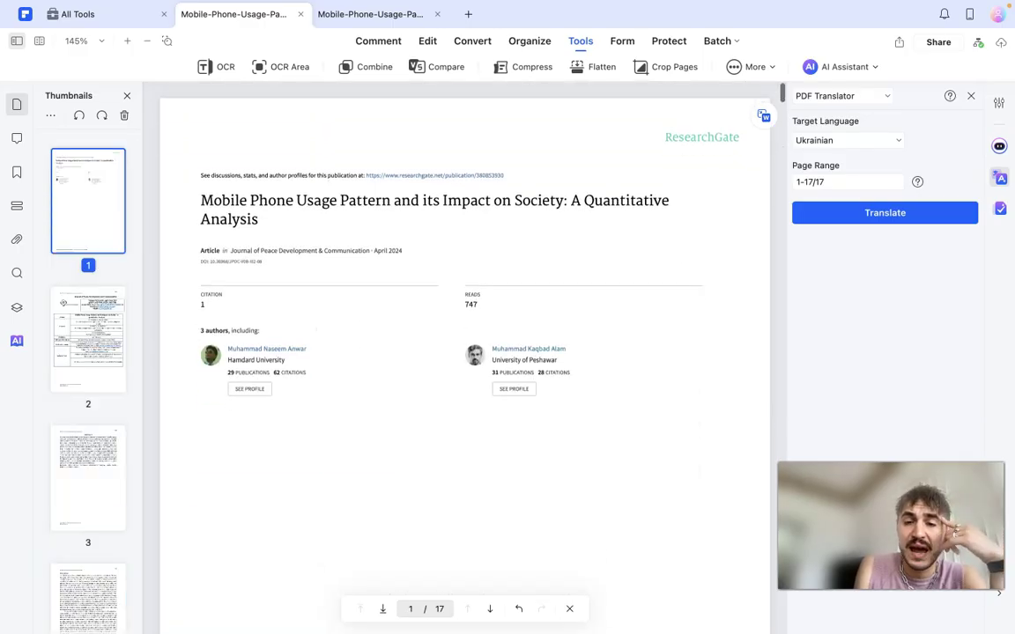
pyautogui.scroll(-15, 373, 225)
pyautogui.click(370, 14)
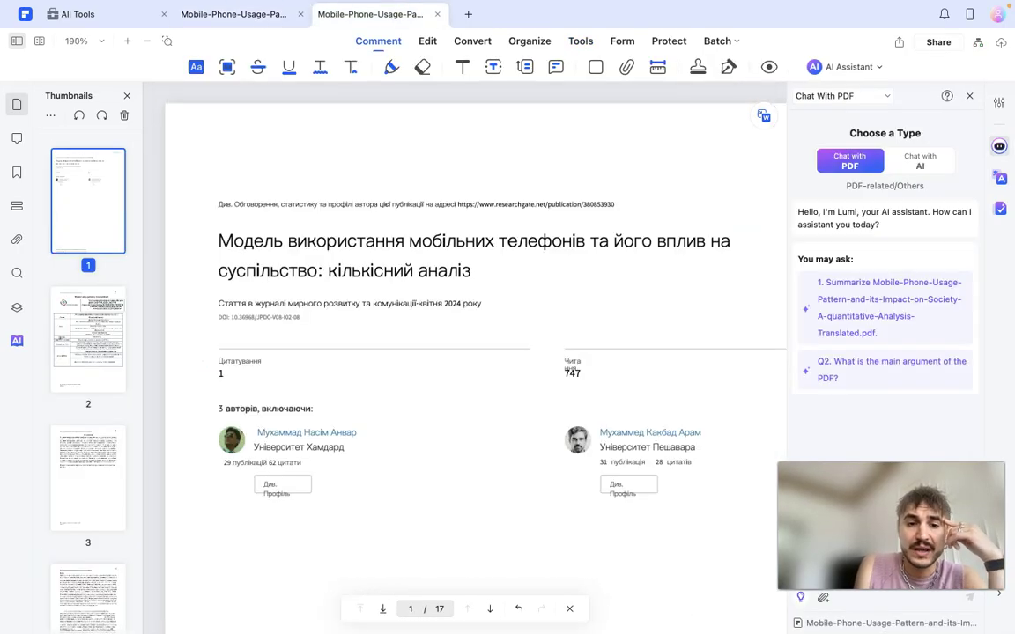
pyautogui.scroll(-10, 389, 436)
pyautogui.scroll(5, 390, 436)
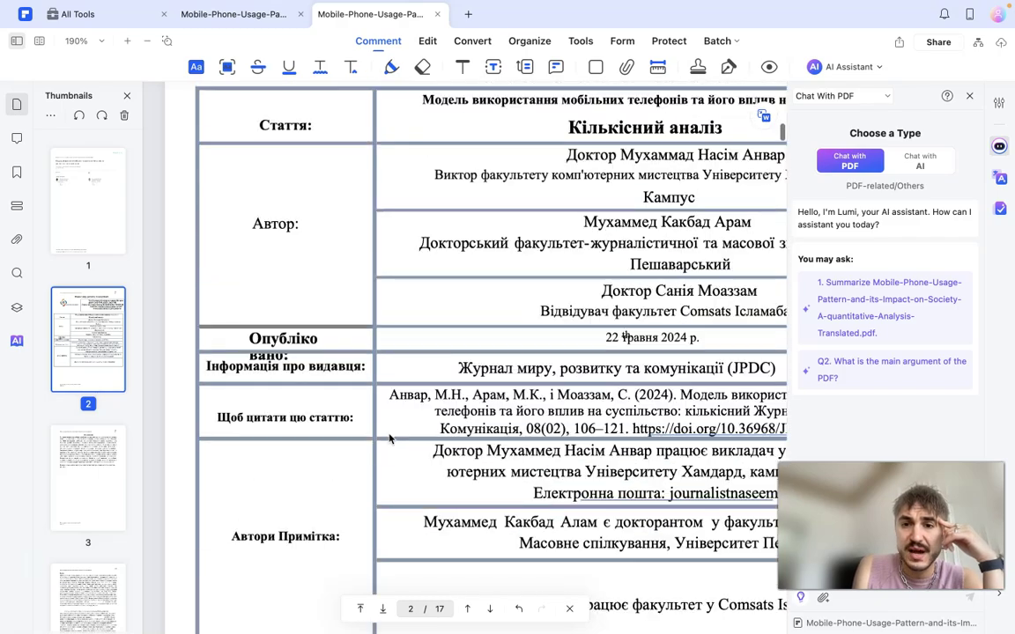
pyautogui.scroll(2, 391, 438)
pyautogui.scroll(-15, 390, 438)
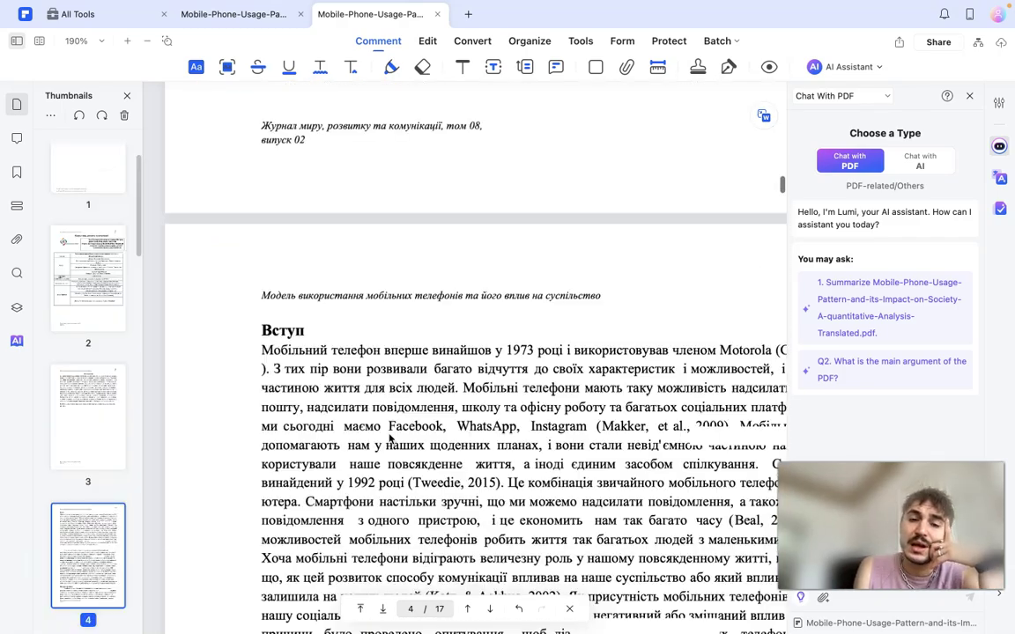
pyautogui.scroll(-15, 391, 438)
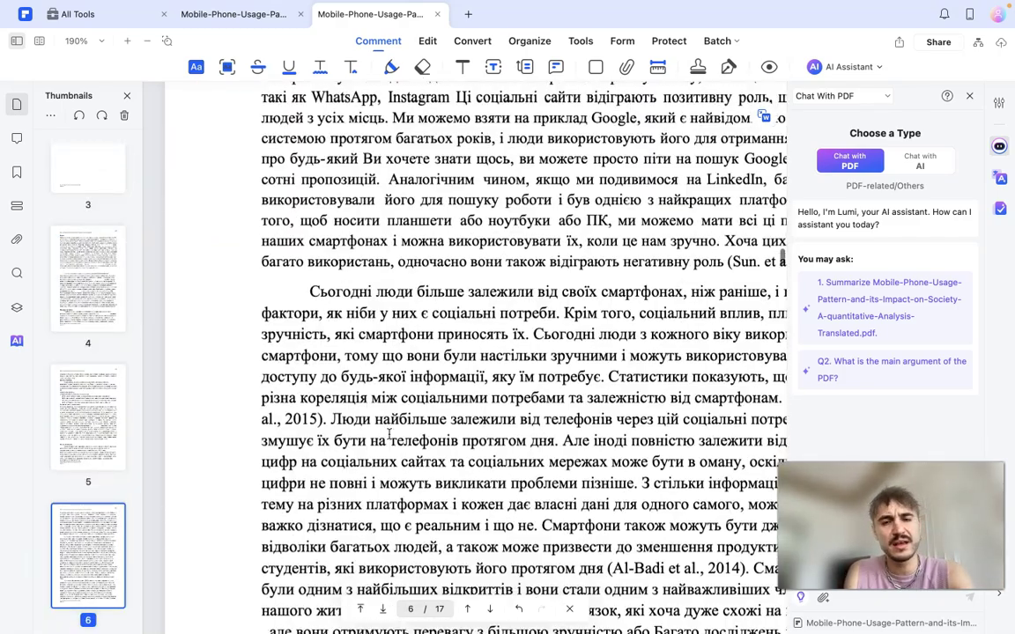
pyautogui.scroll(-15, 389, 434)
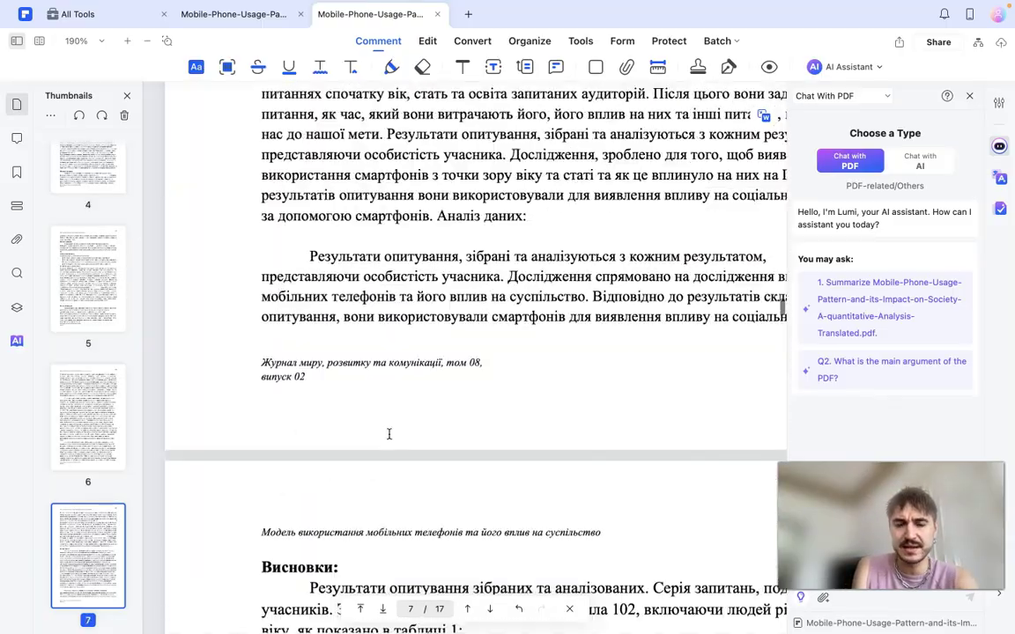
pyautogui.scroll(-15, 389, 434)
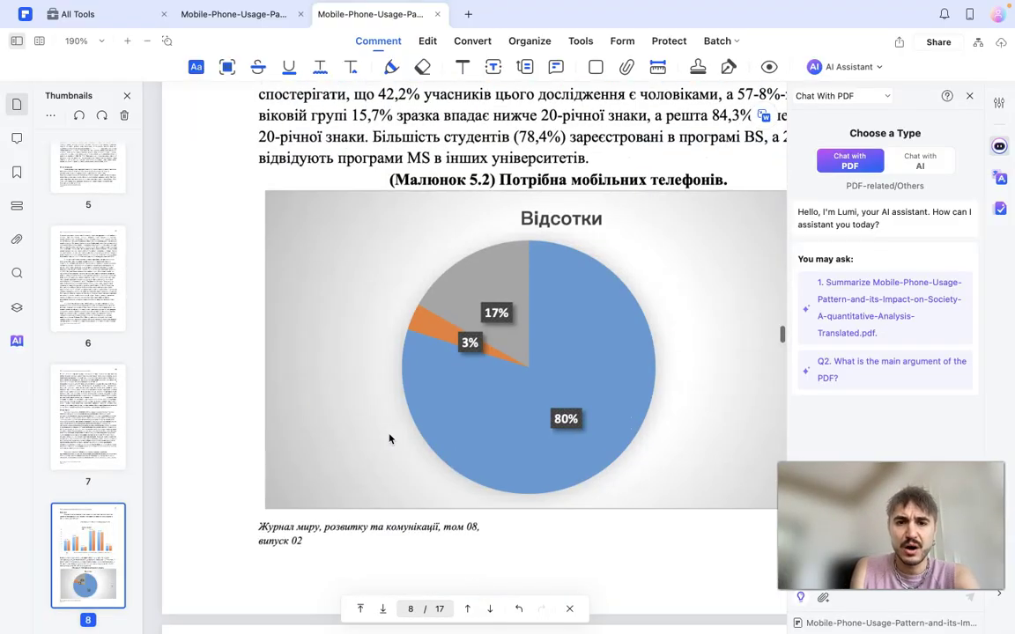
pyautogui.scroll(5, 389, 438)
pyautogui.scroll(-10, 389, 438)
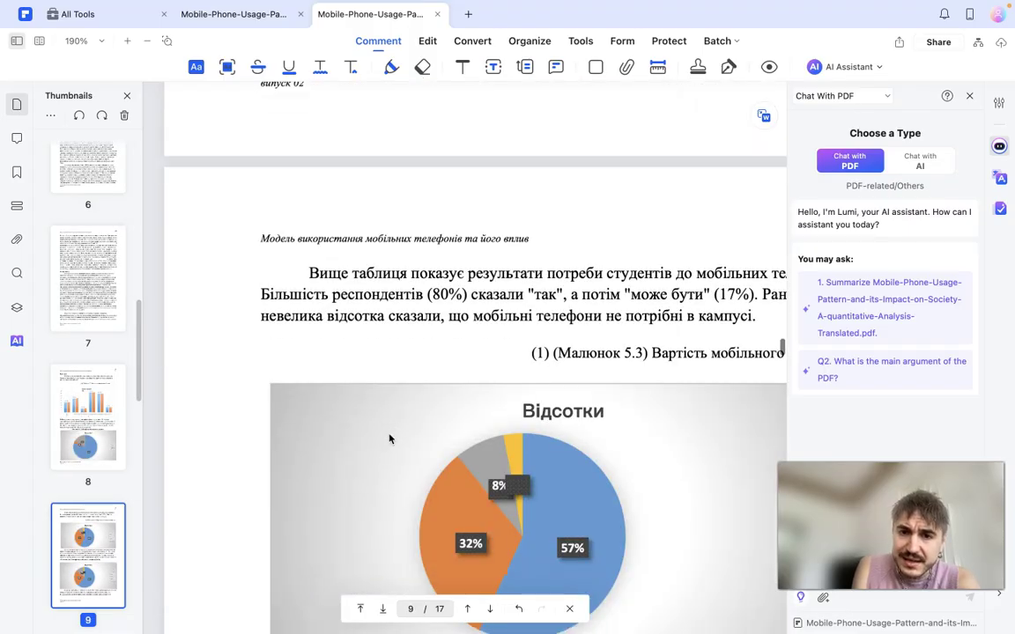
pyautogui.scroll(-15, 389, 438)
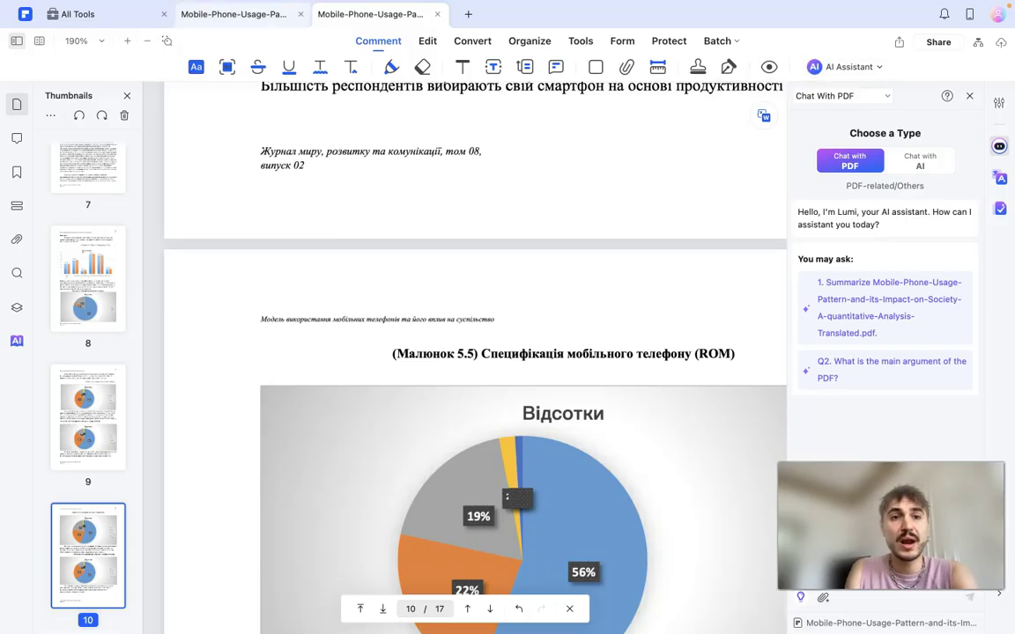
# Run AI-Written Detect on the original English paper, which reports it as human-written
pyautogui.hotkey('ctrl', 'shift', 'Tab')
pyautogui.click(840, 67)
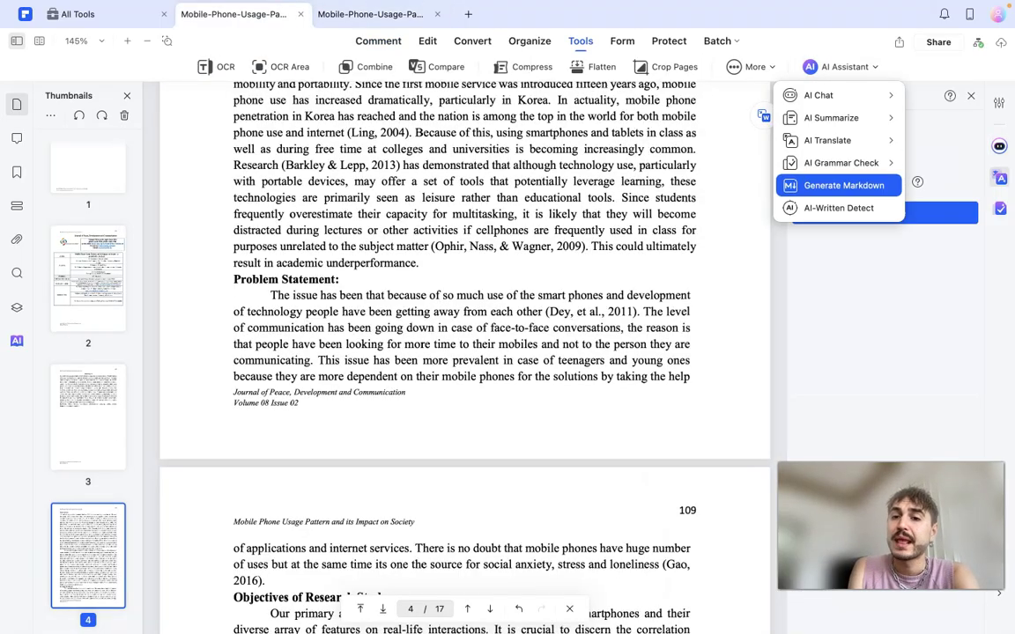
pyautogui.click(839, 208)
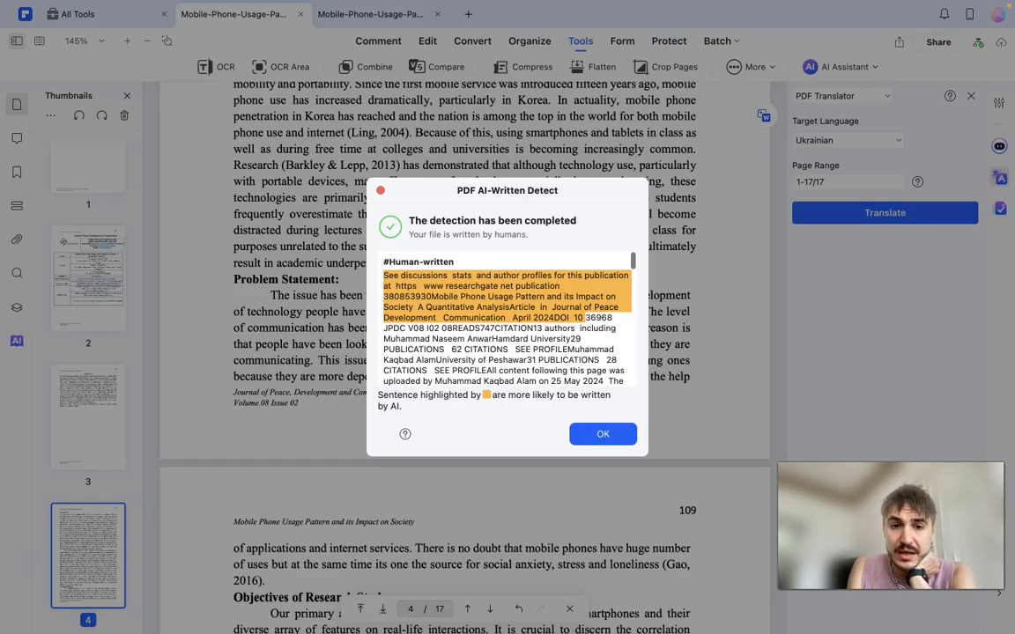
pyautogui.scroll(-3, 506, 326)
pyautogui.scroll(3, 506, 326)
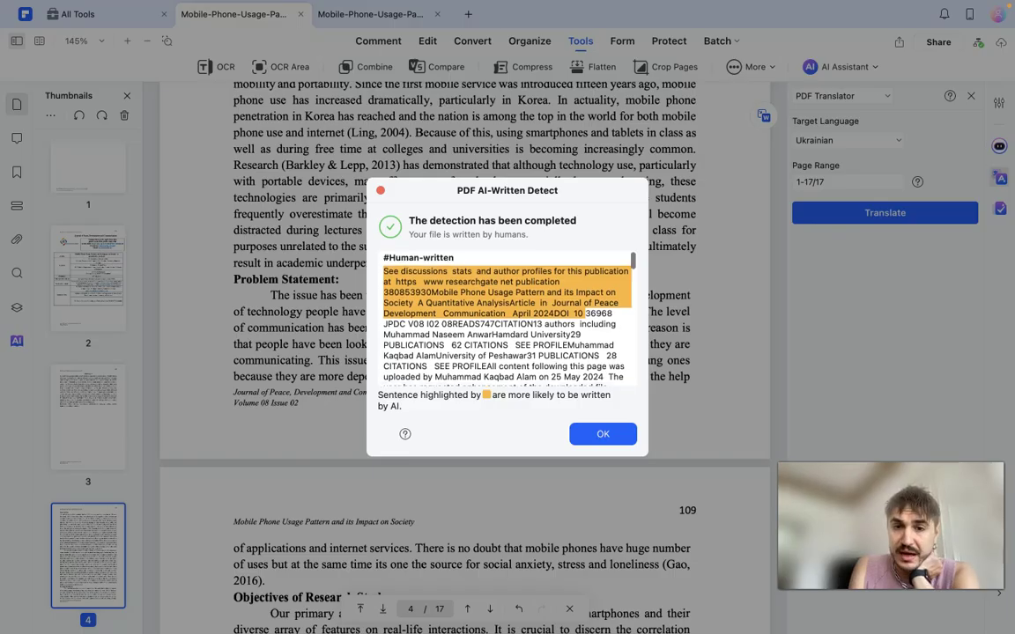
pyautogui.scroll(-15, 445, 306)
pyautogui.scroll(12, 445, 305)
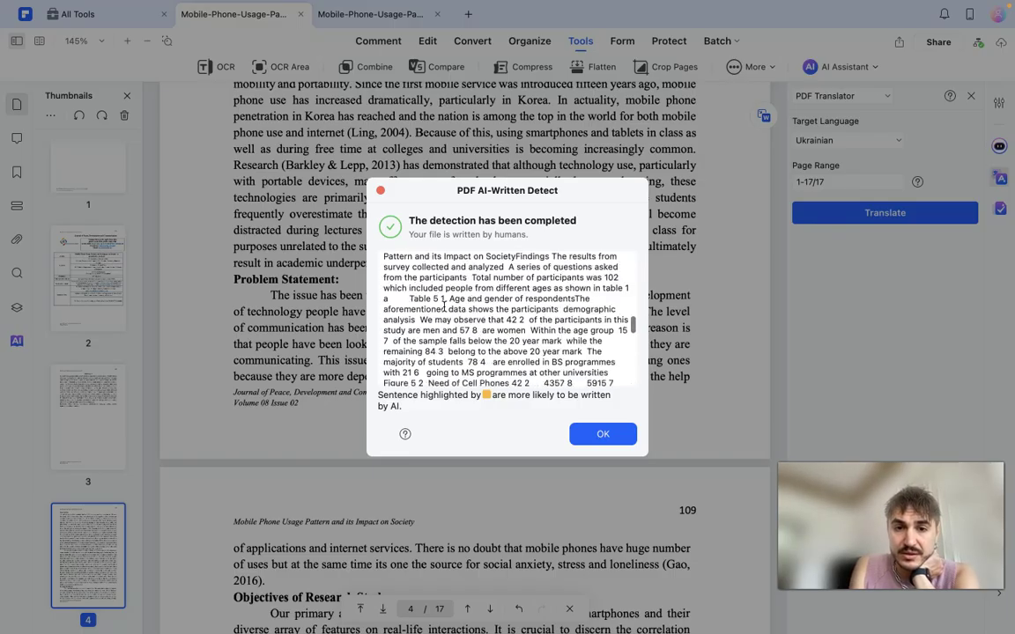
pyautogui.scroll(3, 445, 306)
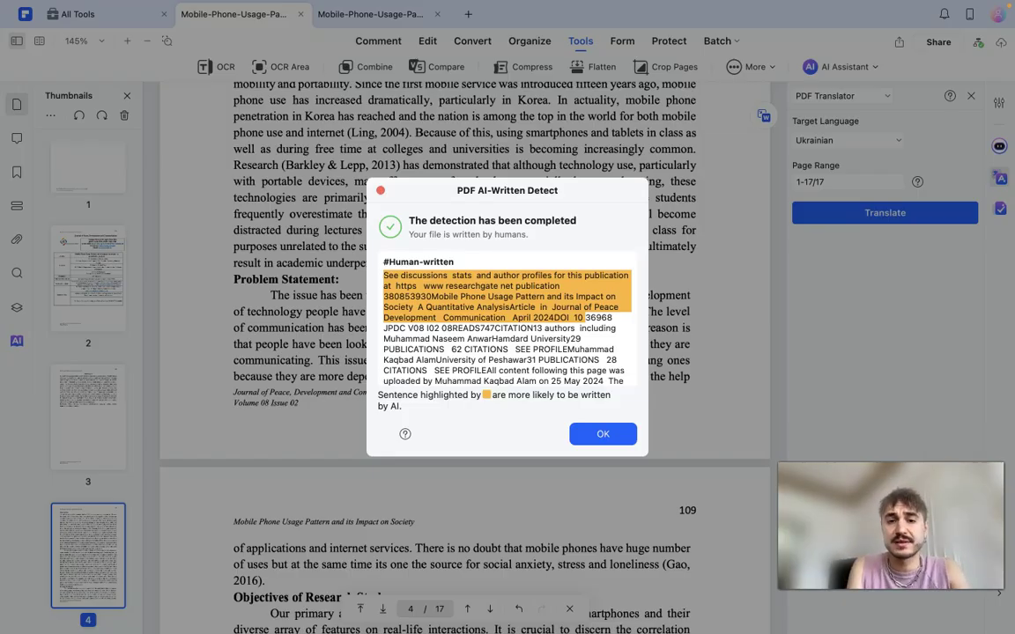
# Dismiss the PDF AI-Written Detect result with OK
pyautogui.click(605, 439)
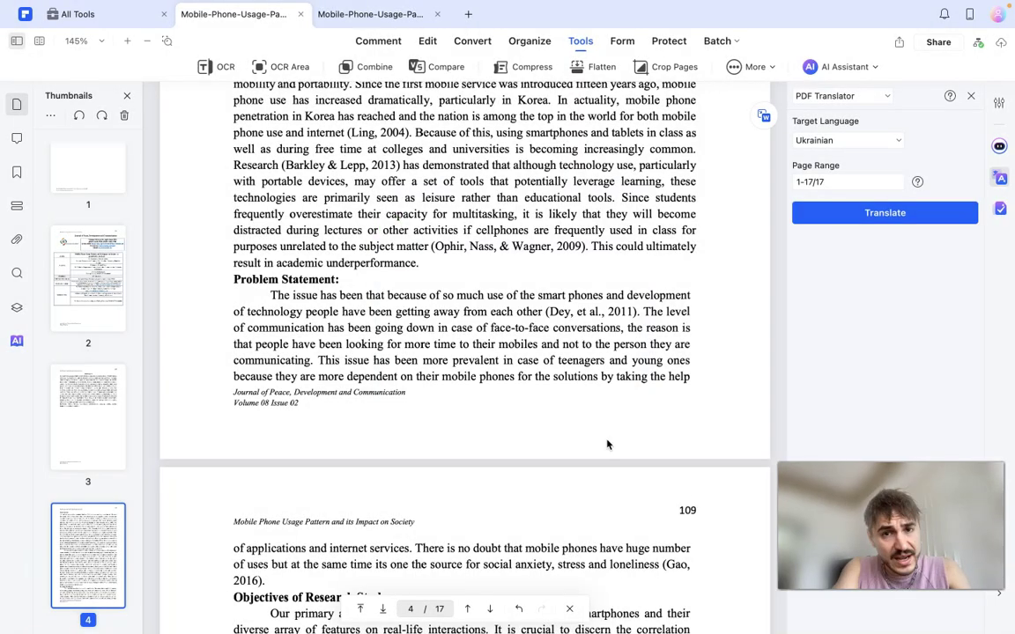